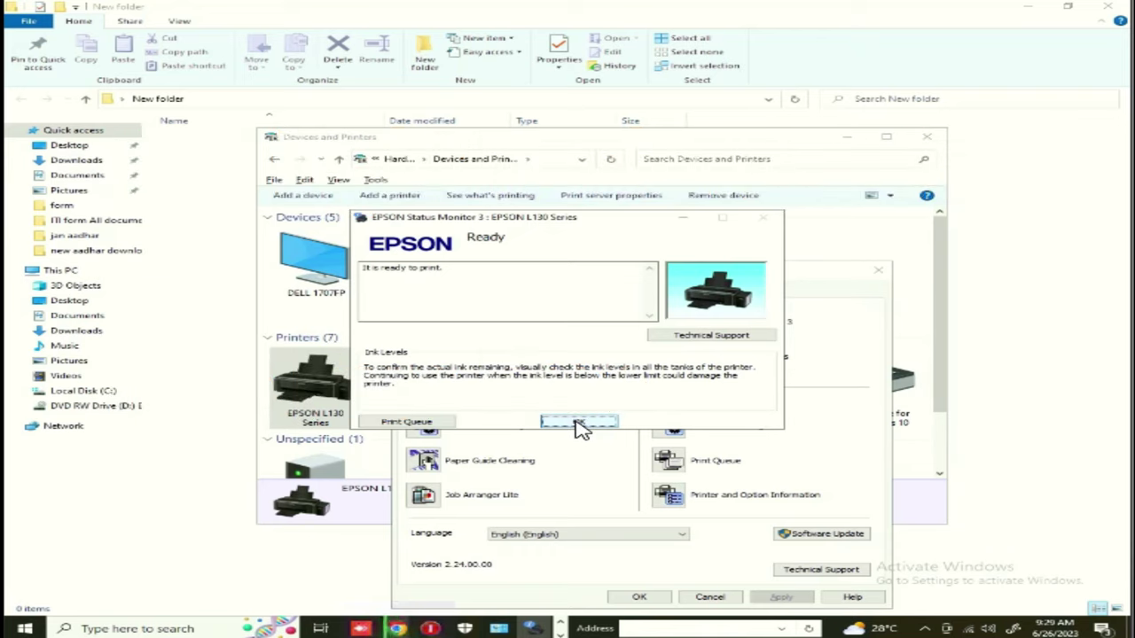
Close the Epson status window and open the list of devices and printers through Control Panel
{"action": "left_click", "coordinate": [579, 422]}
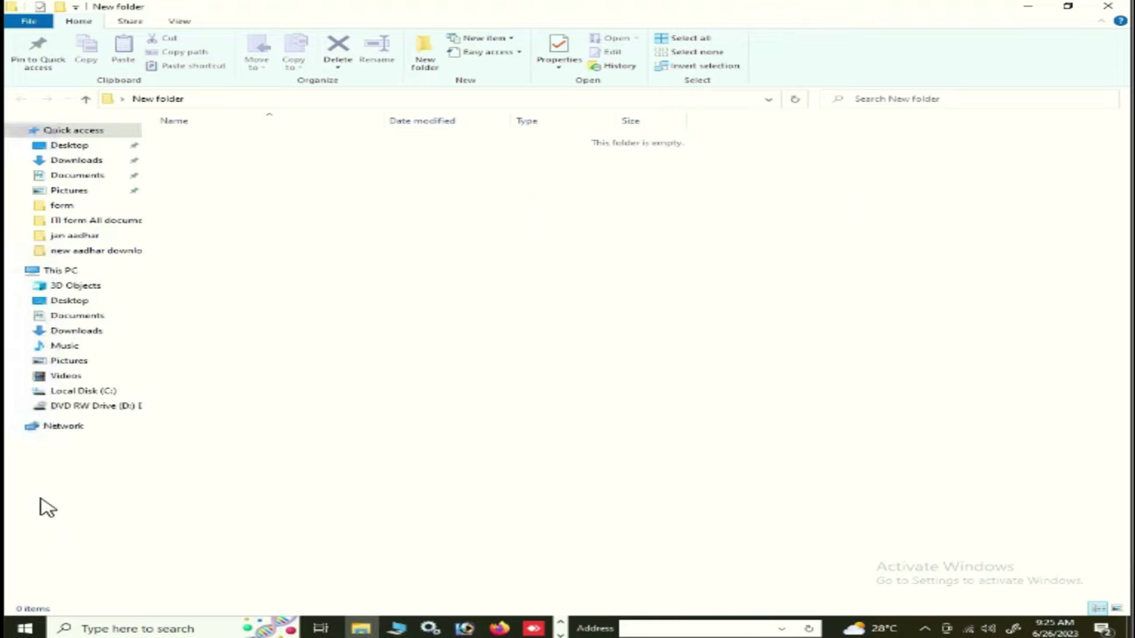
{"action": "left_click", "coordinate": [19, 630]}
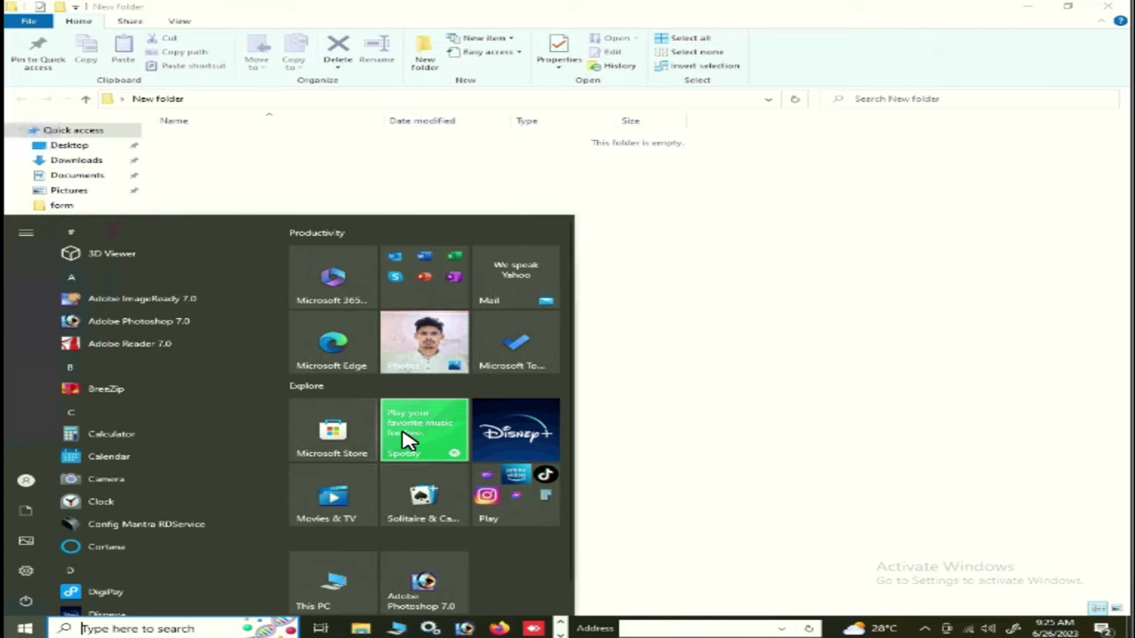
{"action": "type", "text": "control"}
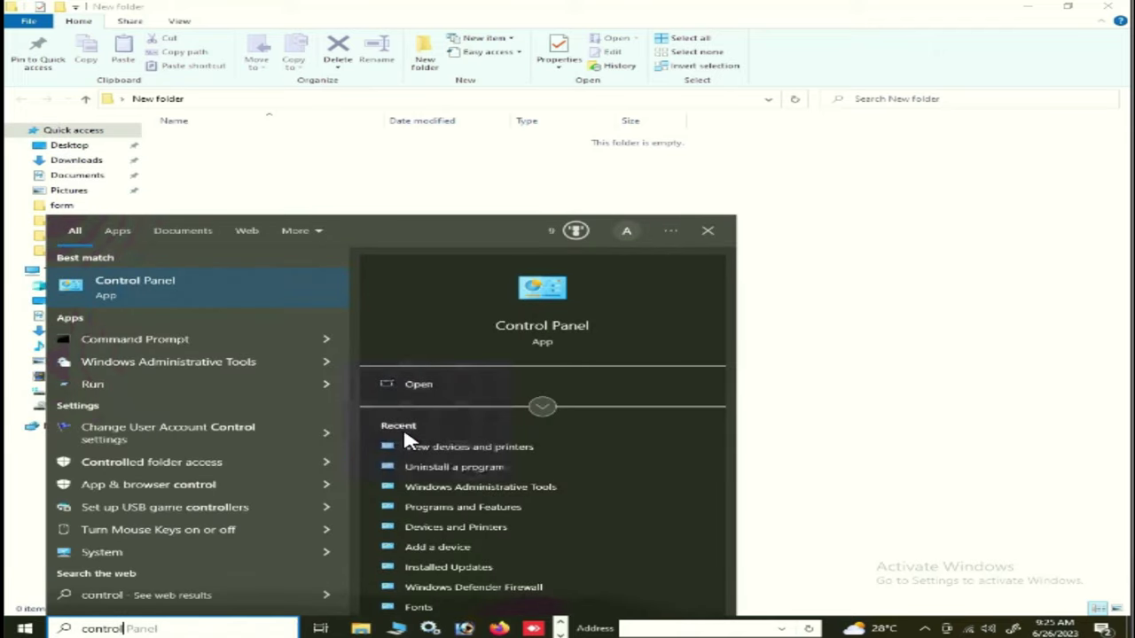
{"action": "left_click", "coordinate": [153, 282]}
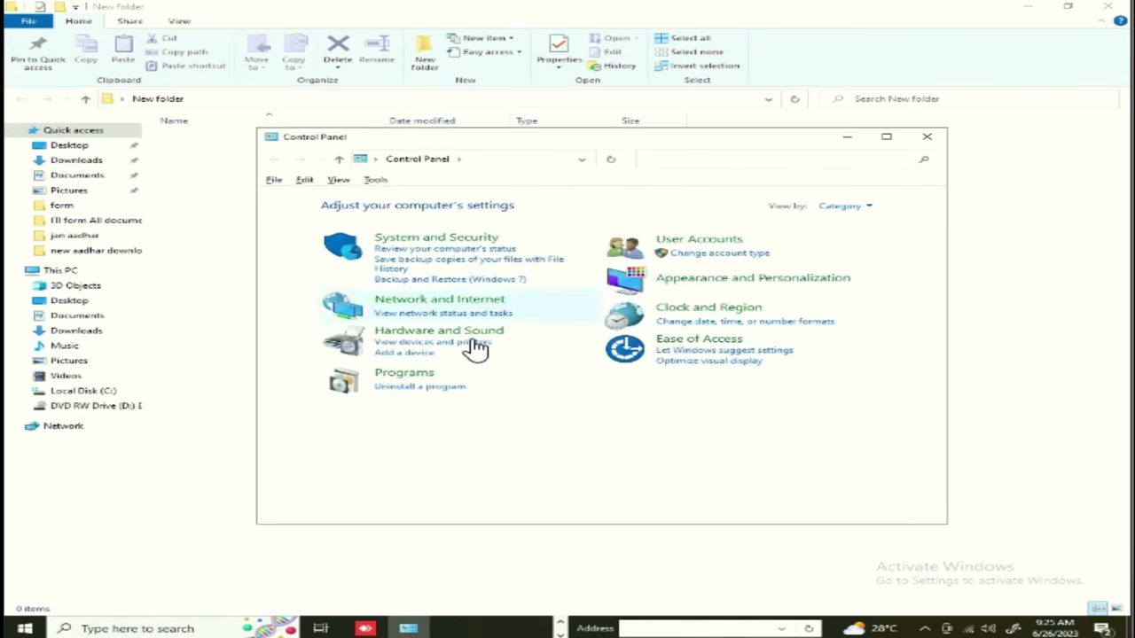
{"action": "left_click", "coordinate": [471, 344]}
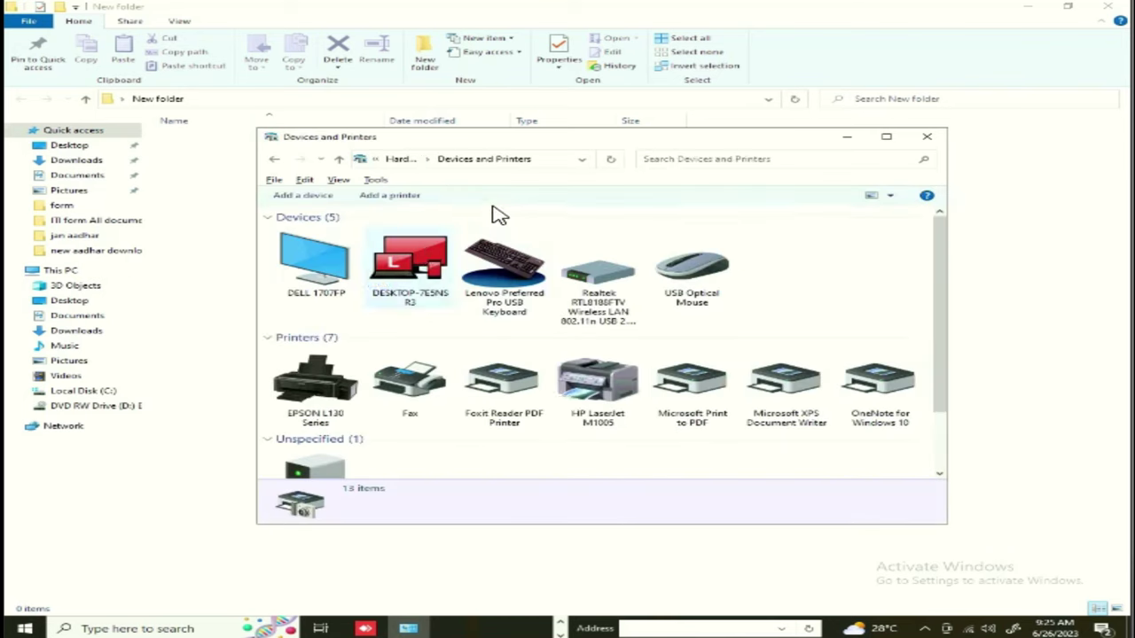
Check the EPSON L130 Series printer with EPSON Status Monitor 3 from its printing preferences, and close the related windows
{"action": "left_click", "coordinate": [315, 390]}
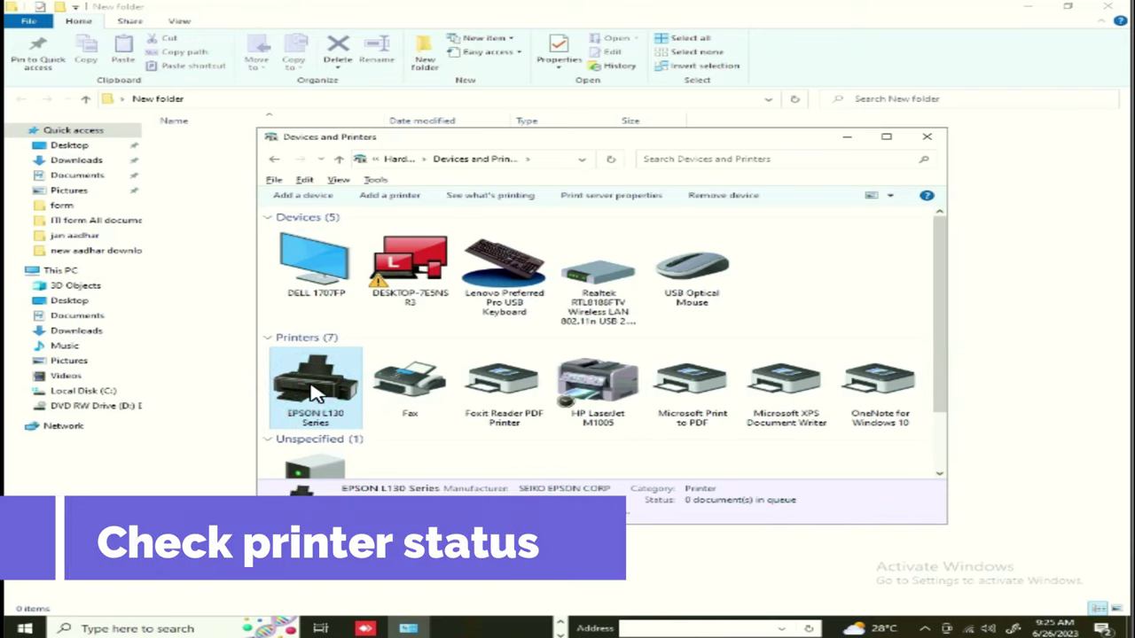
{"action": "right_click", "coordinate": [315, 383]}
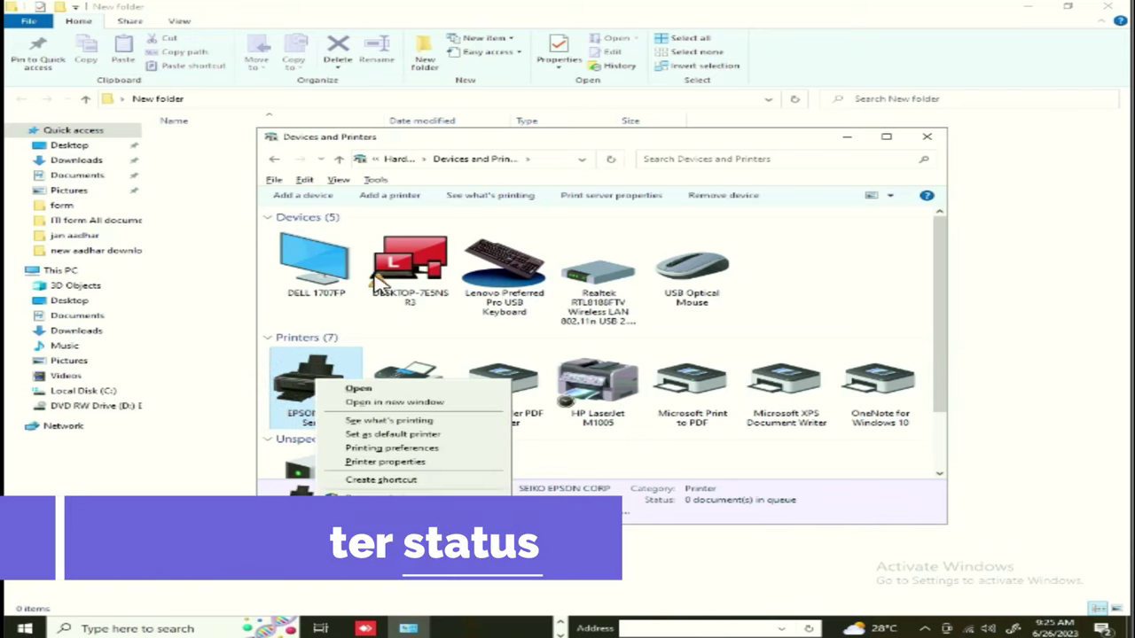
{"action": "left_click", "coordinate": [418, 450]}
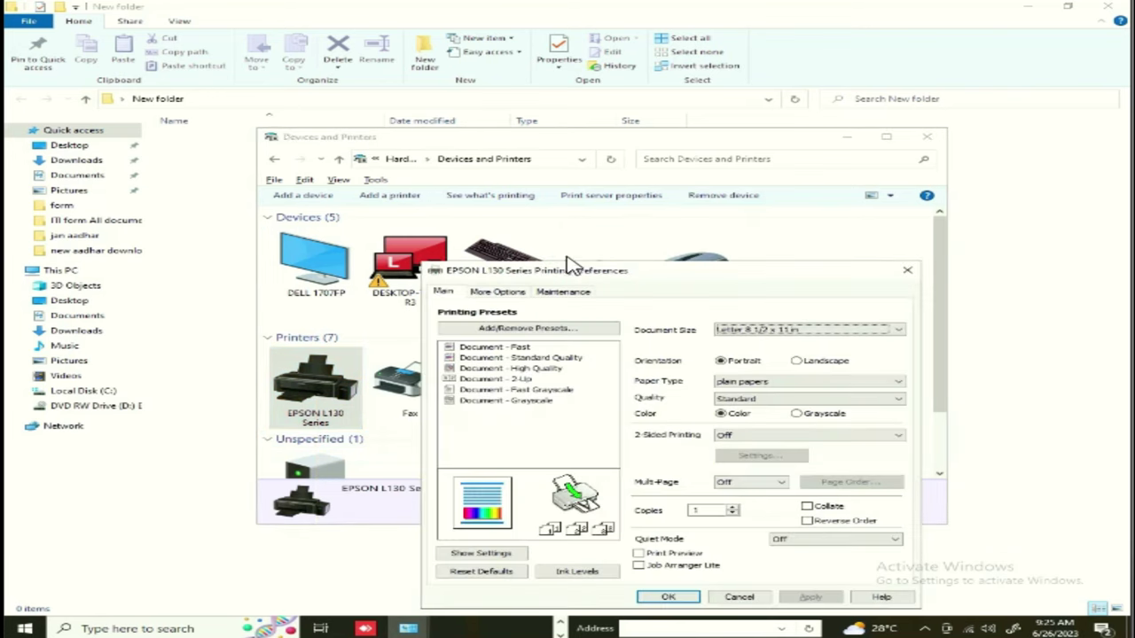
{"action": "left_click", "coordinate": [576, 297]}
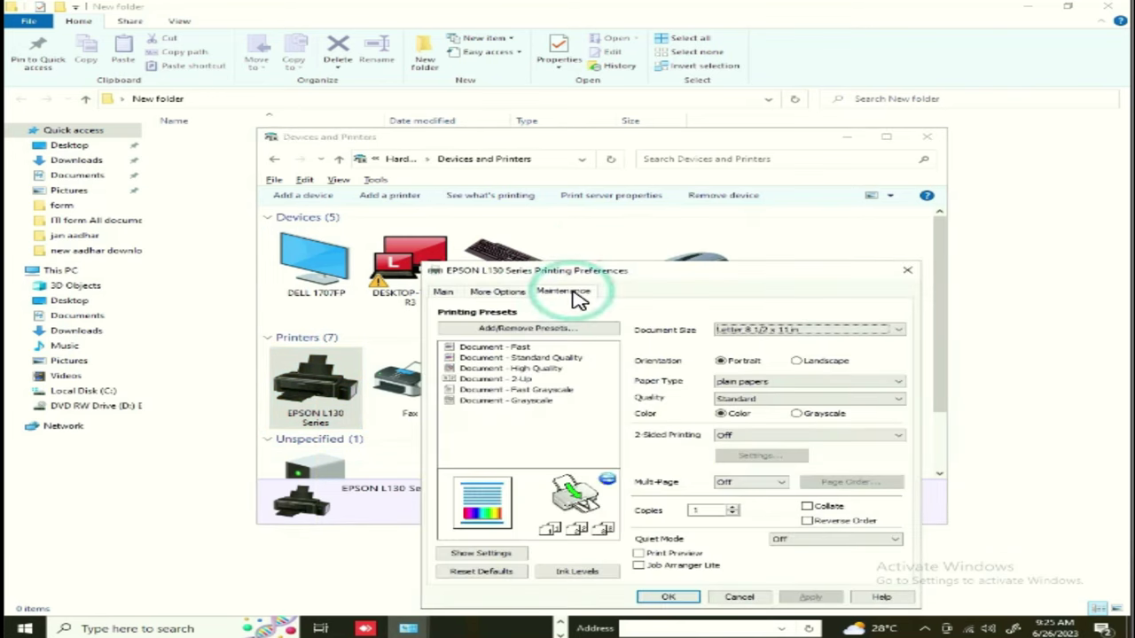
{"action": "left_click", "coordinate": [709, 327]}
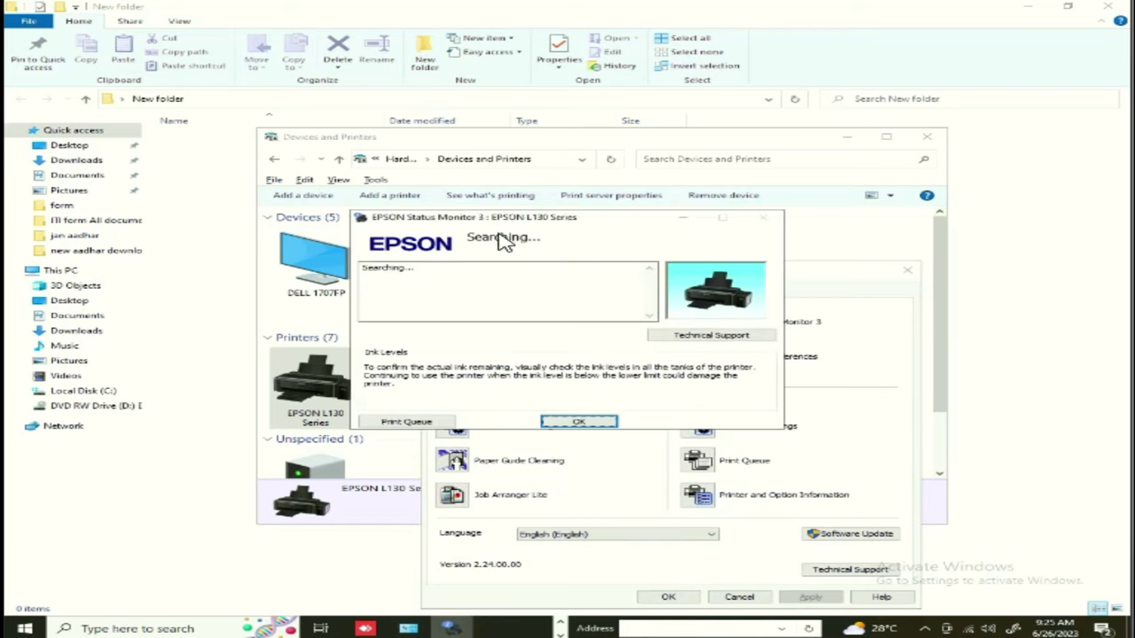
{"action": "left_click", "coordinate": [580, 423]}
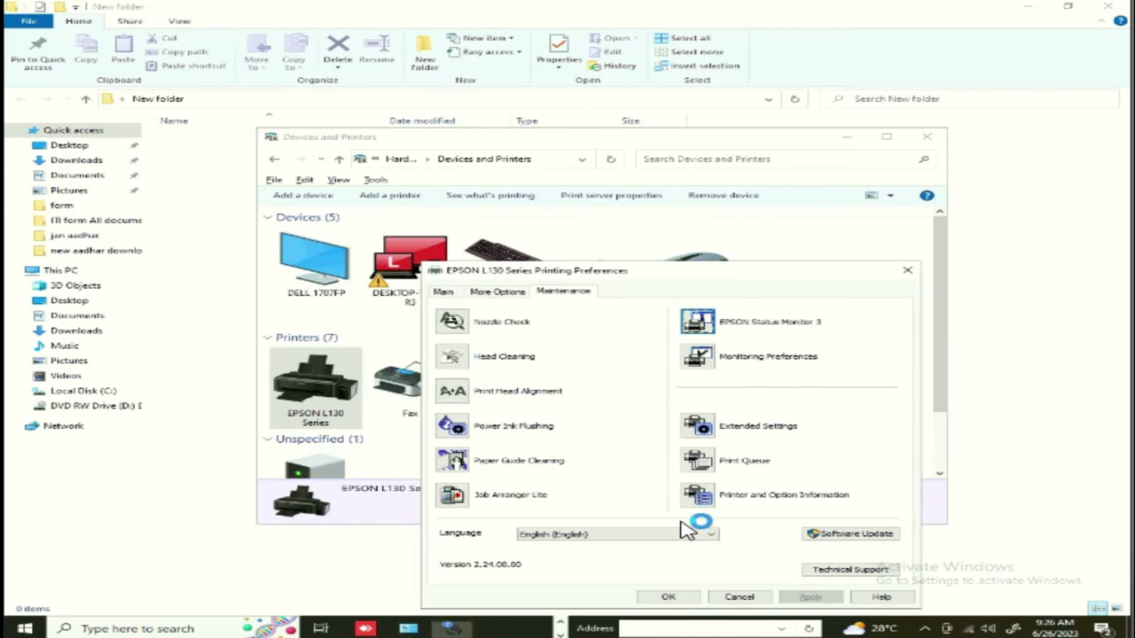
{"action": "left_click", "coordinate": [667, 600]}
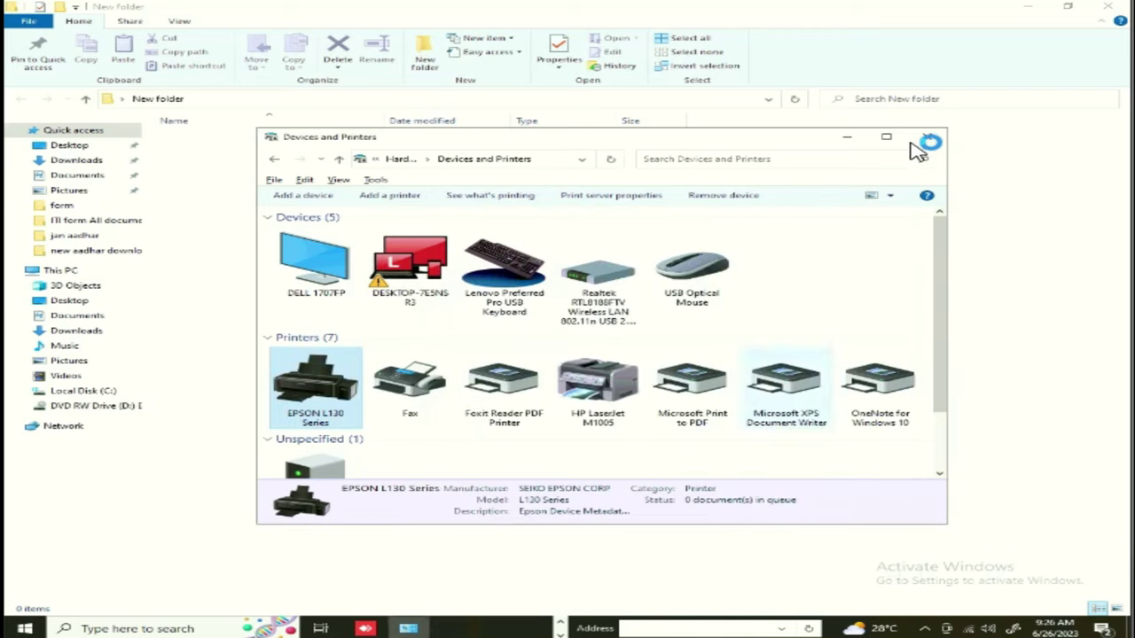
{"action": "left_click", "coordinate": [923, 138]}
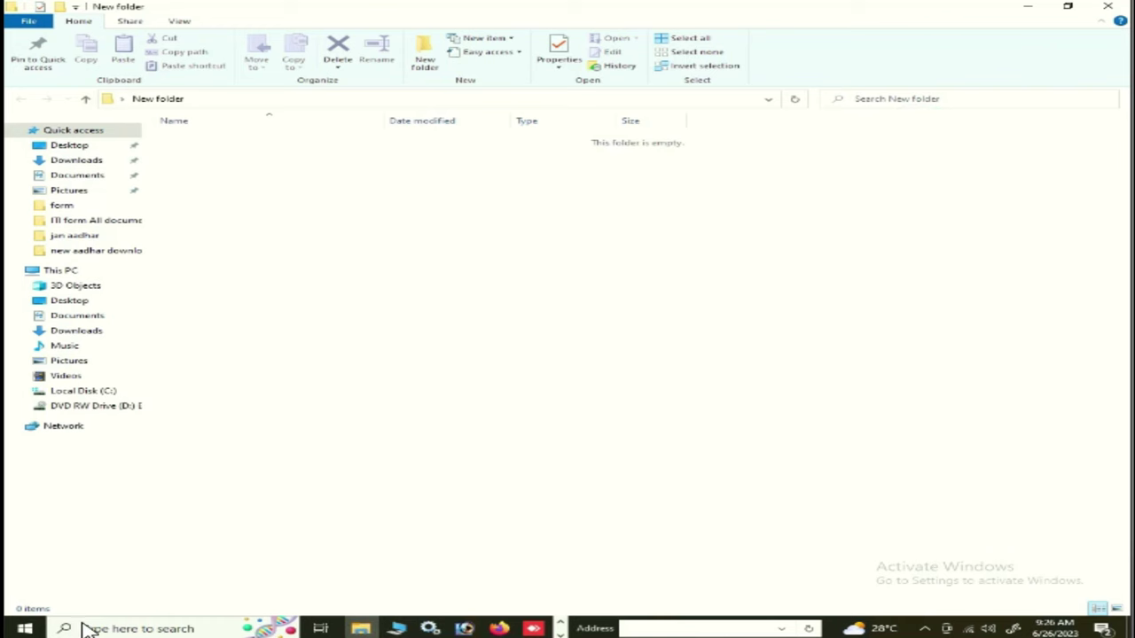
Switch to Google Chrome and search the web for "wicreset"
{"action": "key", "text": "super"}
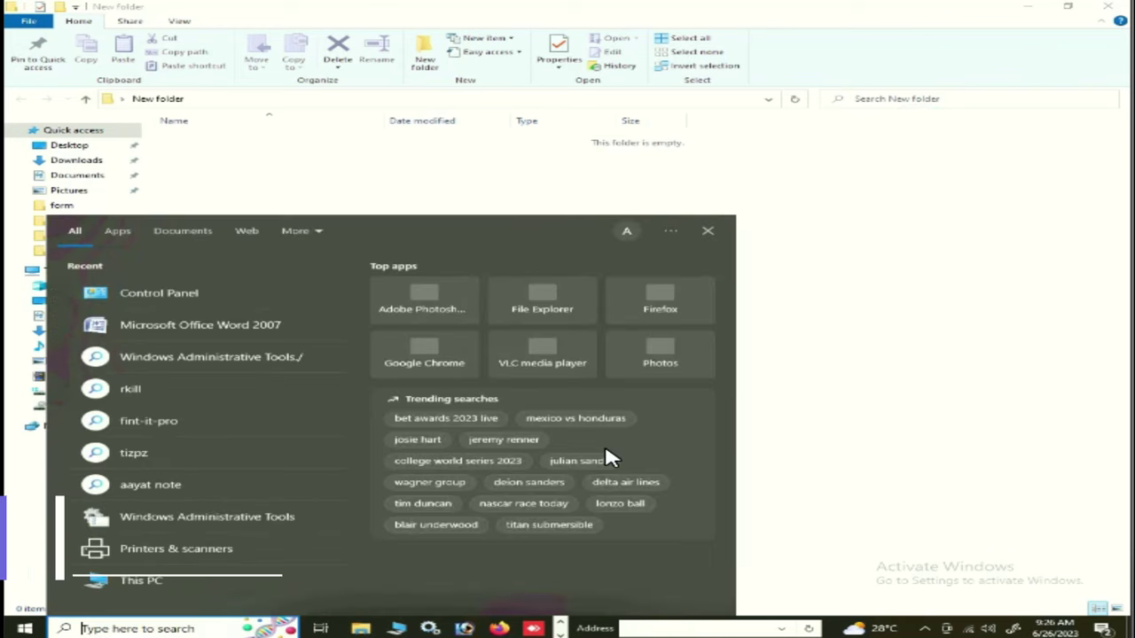
{"action": "type", "text": "chrom"}
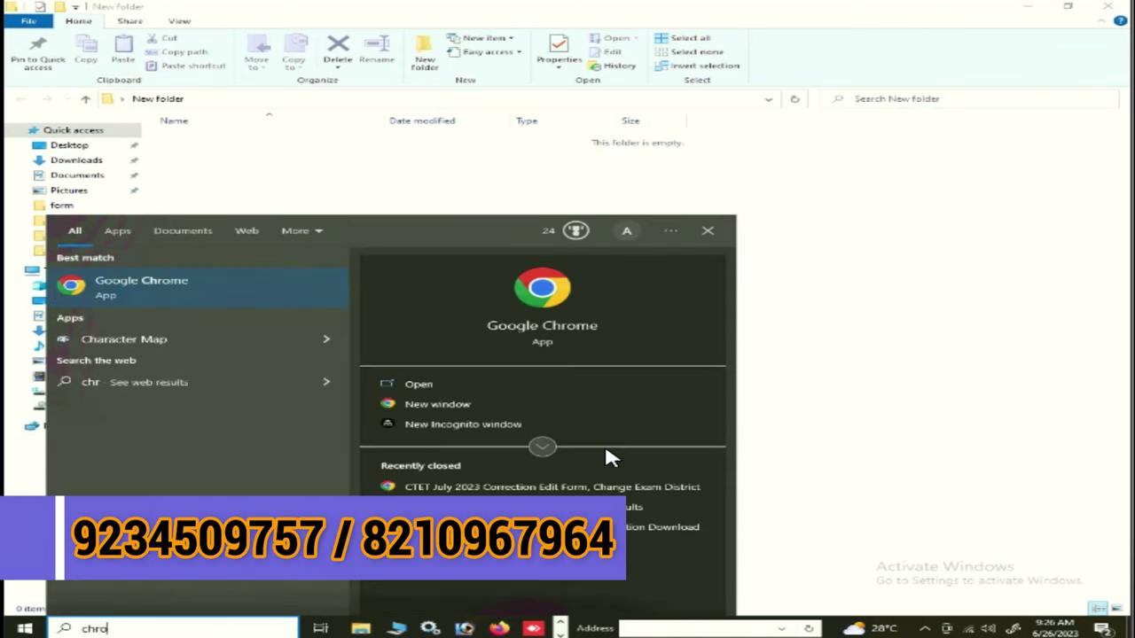
{"action": "left_click", "coordinate": [155, 281]}
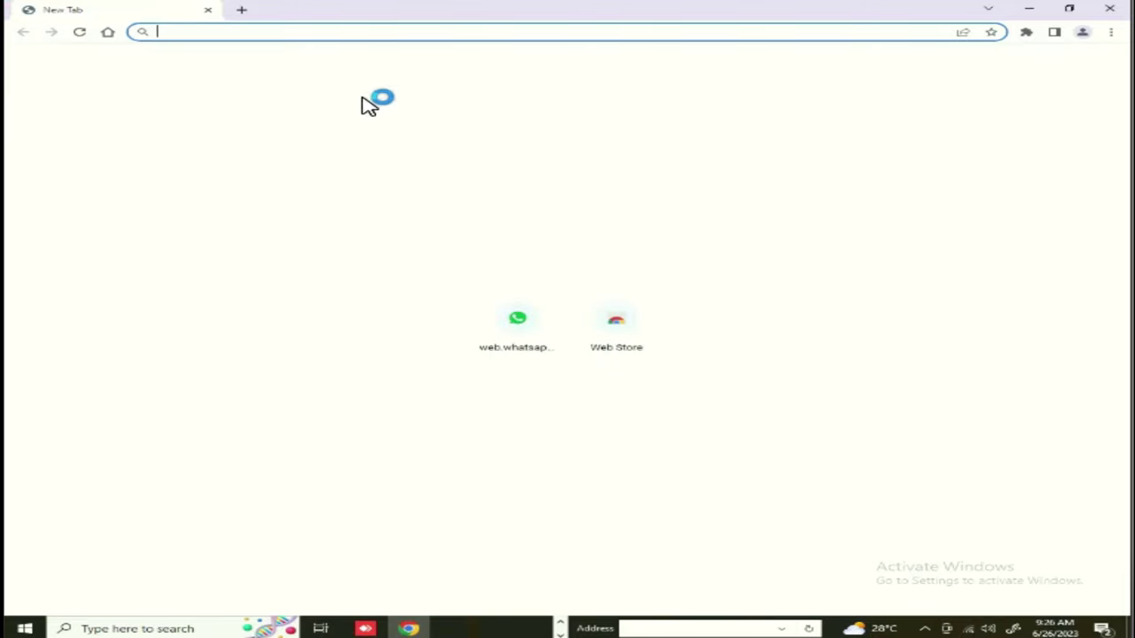
{"action": "left_click", "coordinate": [351, 31]}
{"action": "type", "text": "wi"}
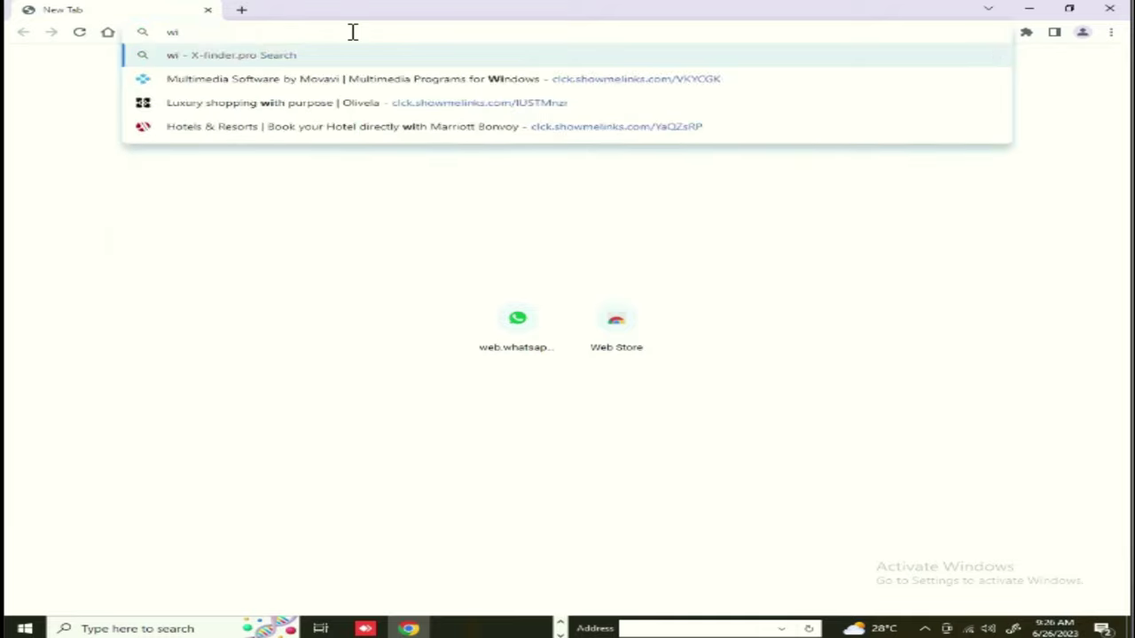
{"action": "type", "text": "creset"}
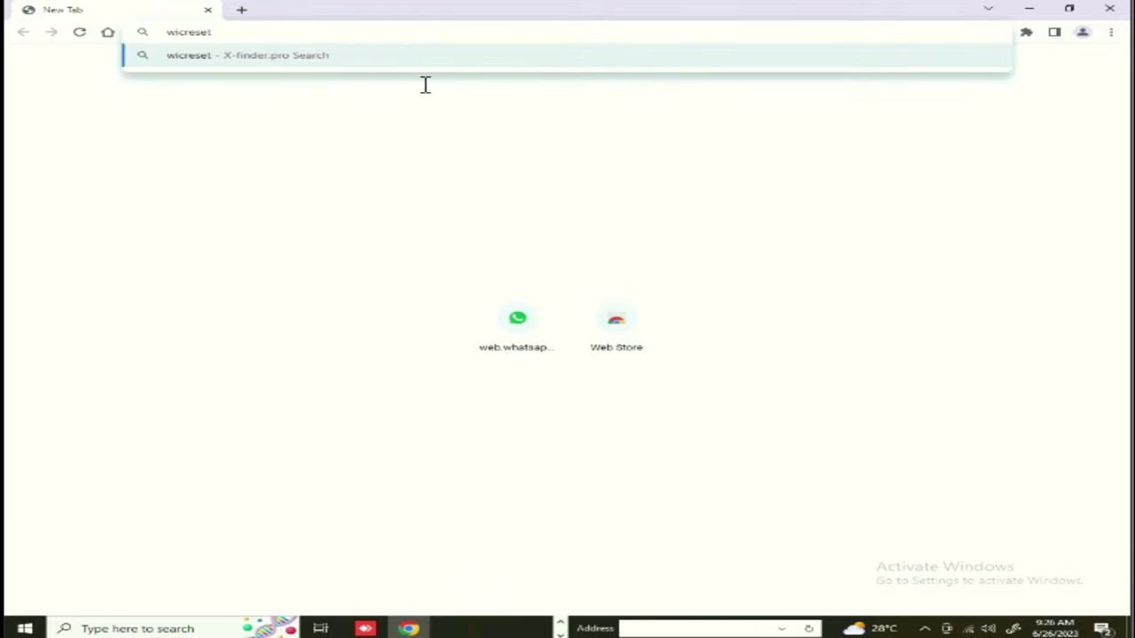
{"action": "key", "text": "Return"}
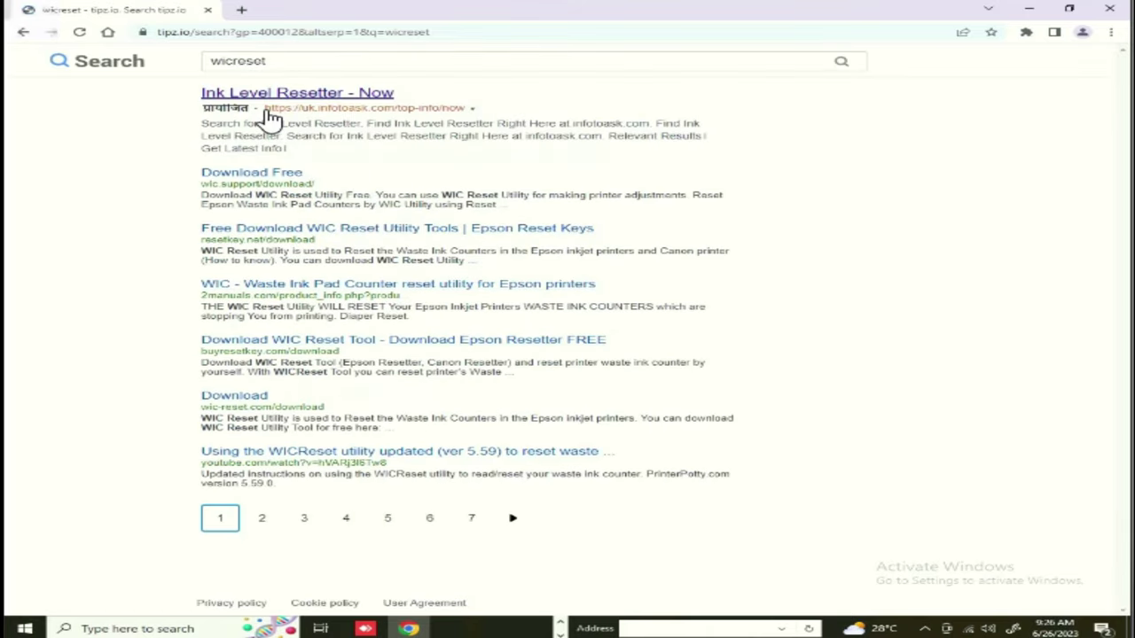
Download the WIC Reset Utility for Windows from wic.support, keeping wicreset.exe, and show the file in its folder
{"action": "left_click", "coordinate": [253, 177]}
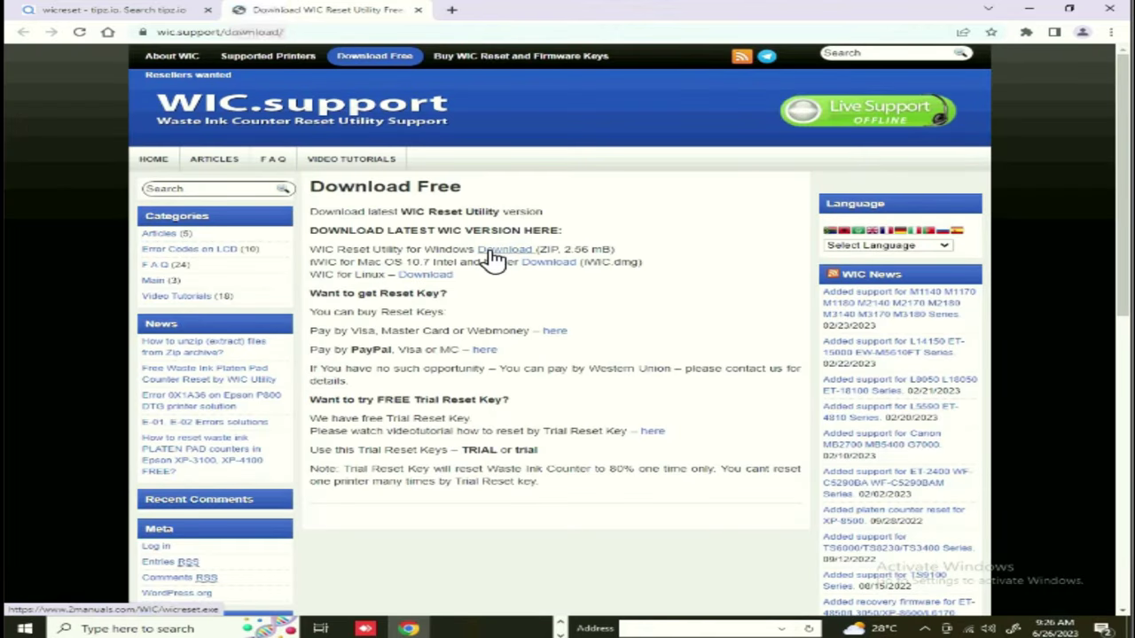
{"action": "left_click", "coordinate": [485, 251]}
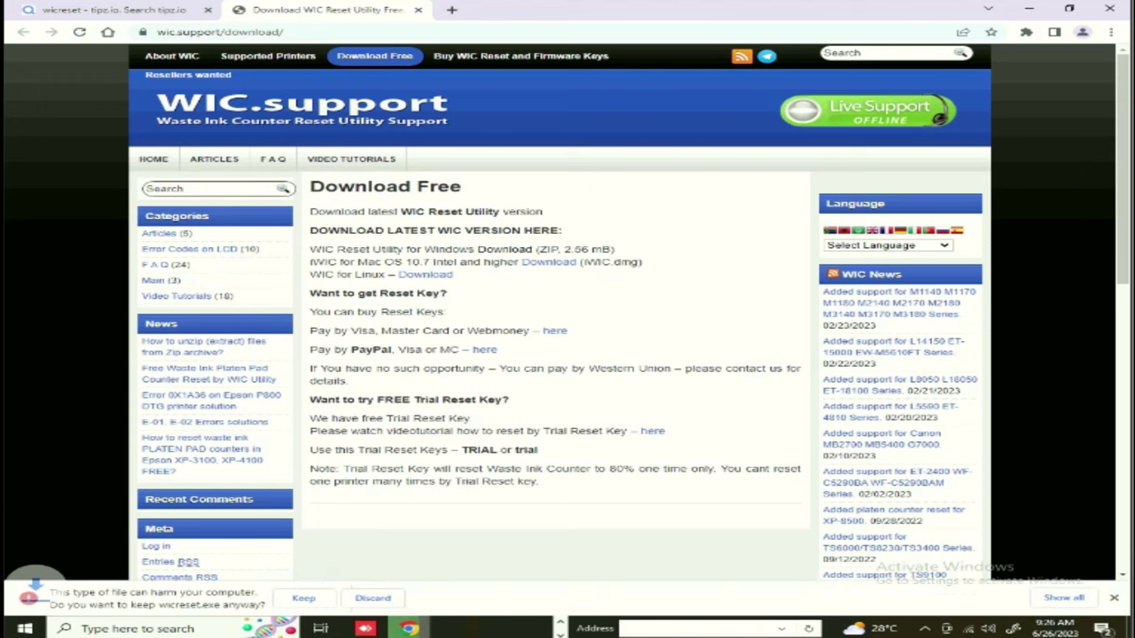
{"action": "left_click", "coordinate": [303, 597]}
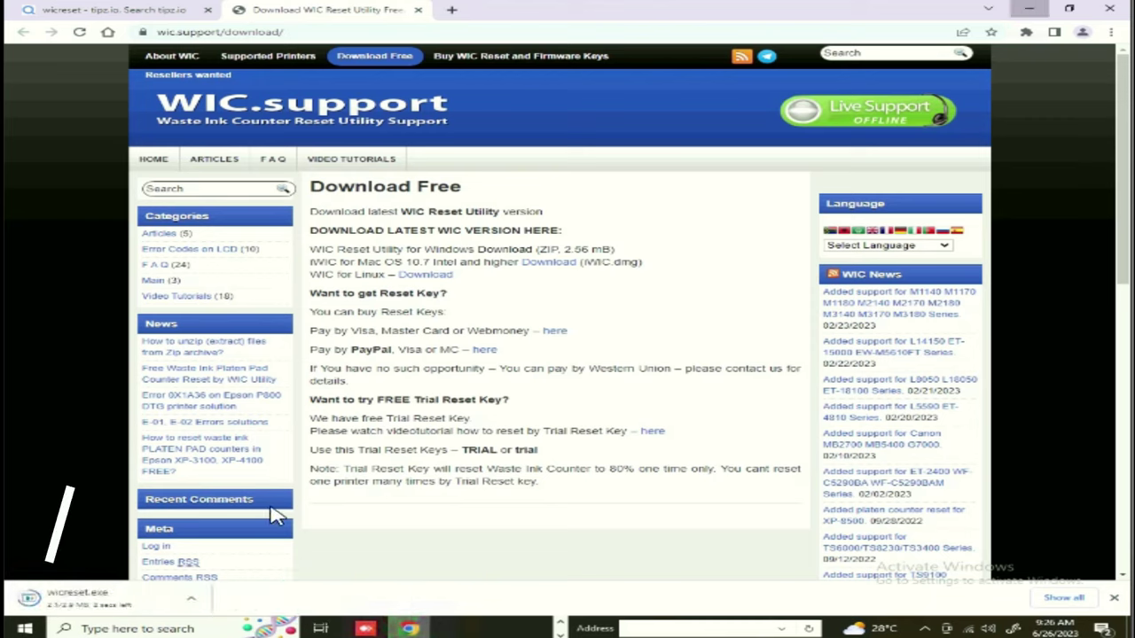
{"action": "left_click", "coordinate": [197, 602]}
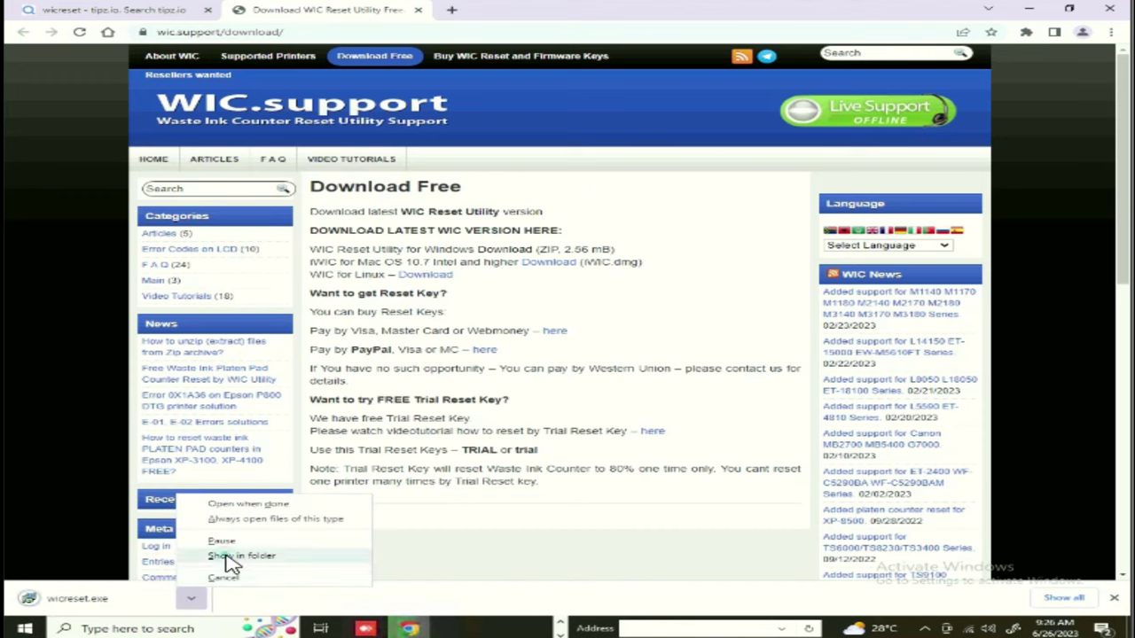
{"action": "left_click", "coordinate": [228, 558]}
{"action": "left_click", "coordinate": [1021, 12]}
Accept the licence agreement and install WicReset with the default destination and Start Menu folder, finishing the setup
{"action": "left_click", "coordinate": [415, 377]}
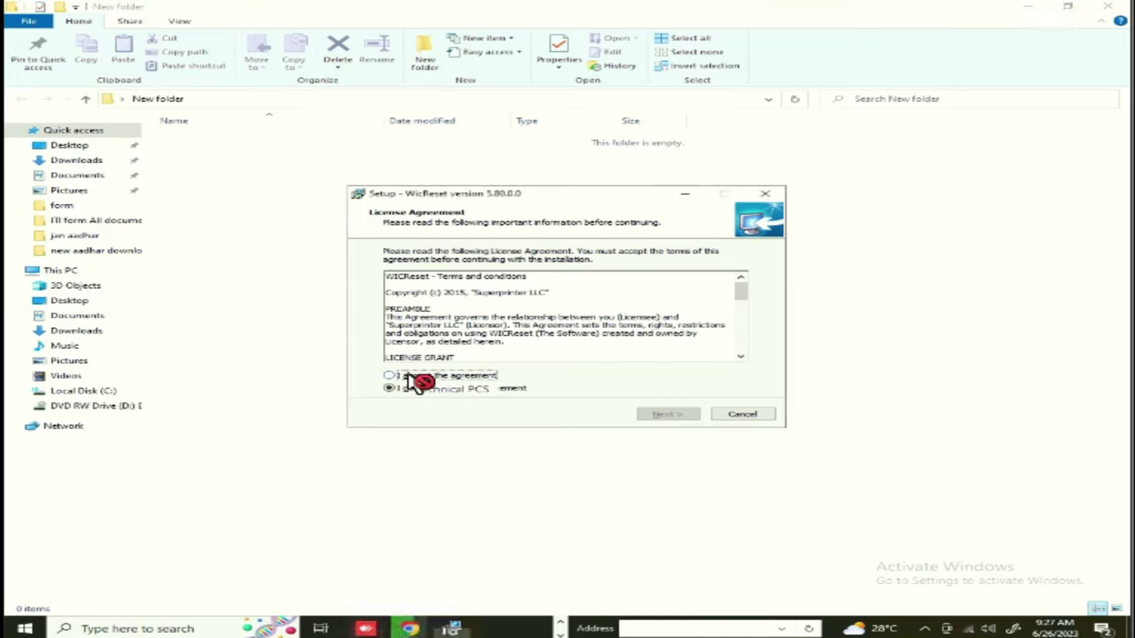
{"action": "left_click", "coordinate": [656, 415]}
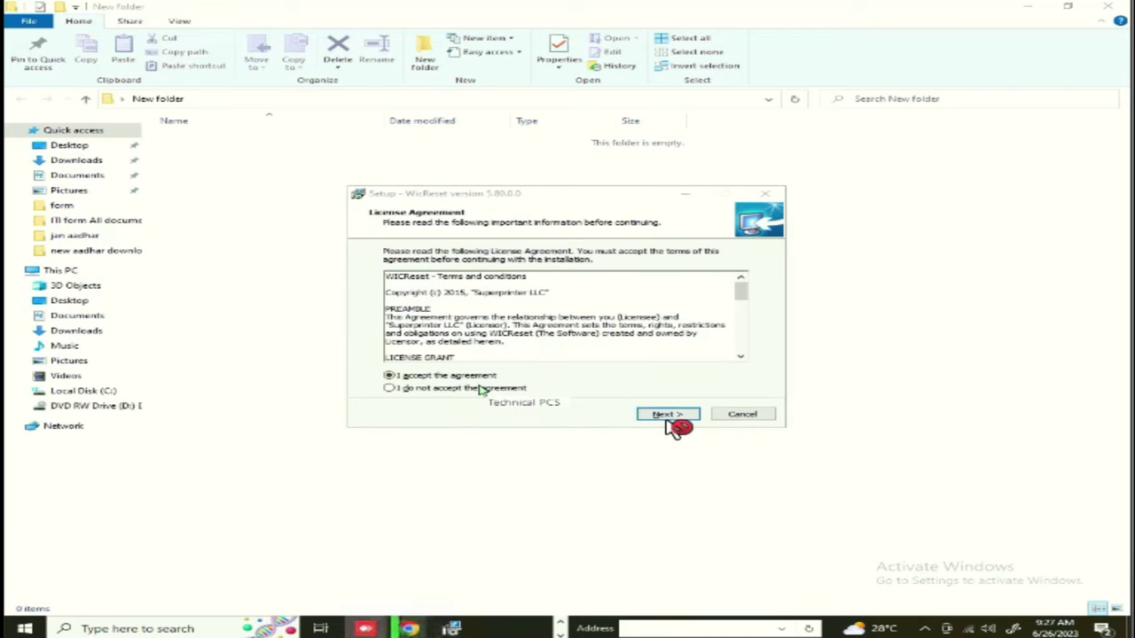
{"action": "left_click", "coordinate": [666, 417]}
{"action": "left_click", "coordinate": [661, 416]}
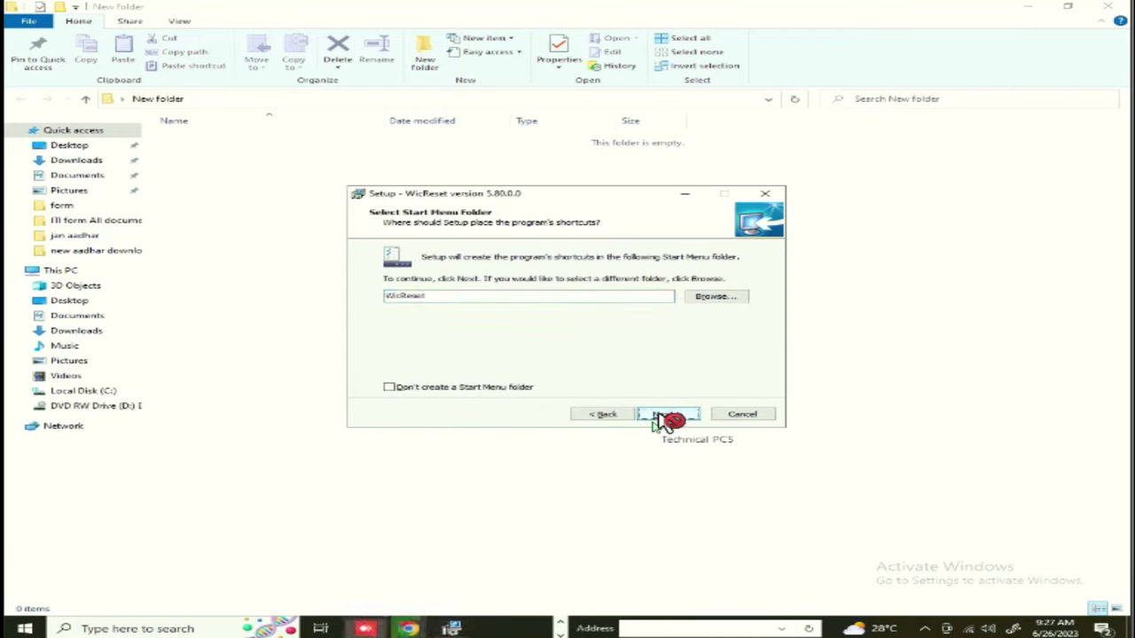
{"action": "left_click", "coordinate": [663, 416]}
{"action": "left_click", "coordinate": [669, 418]}
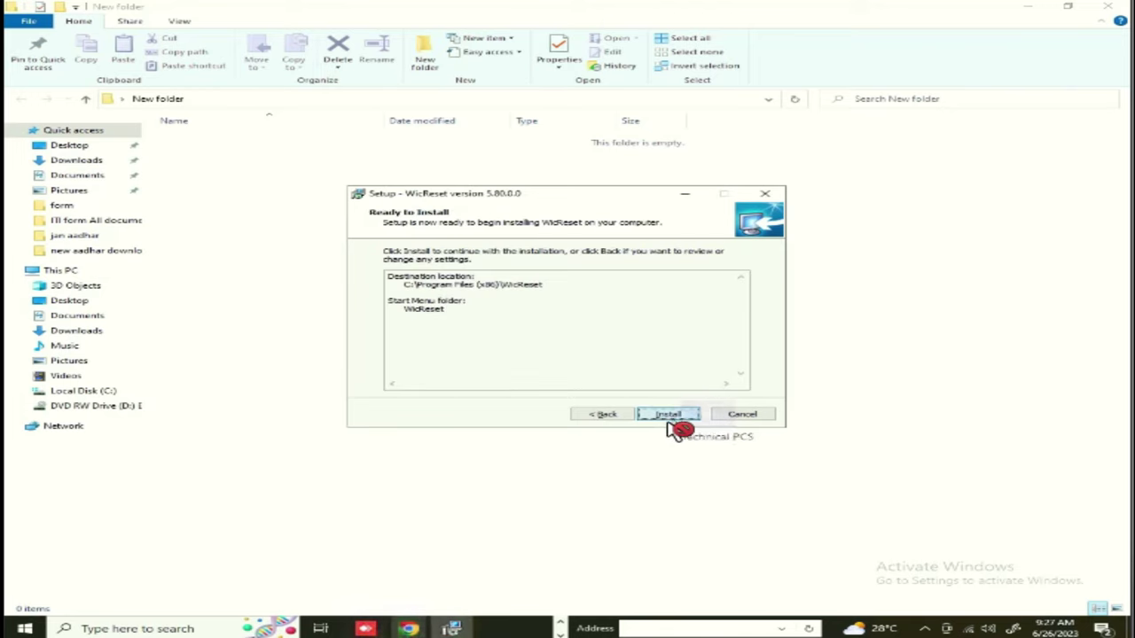
{"action": "left_click", "coordinate": [668, 416]}
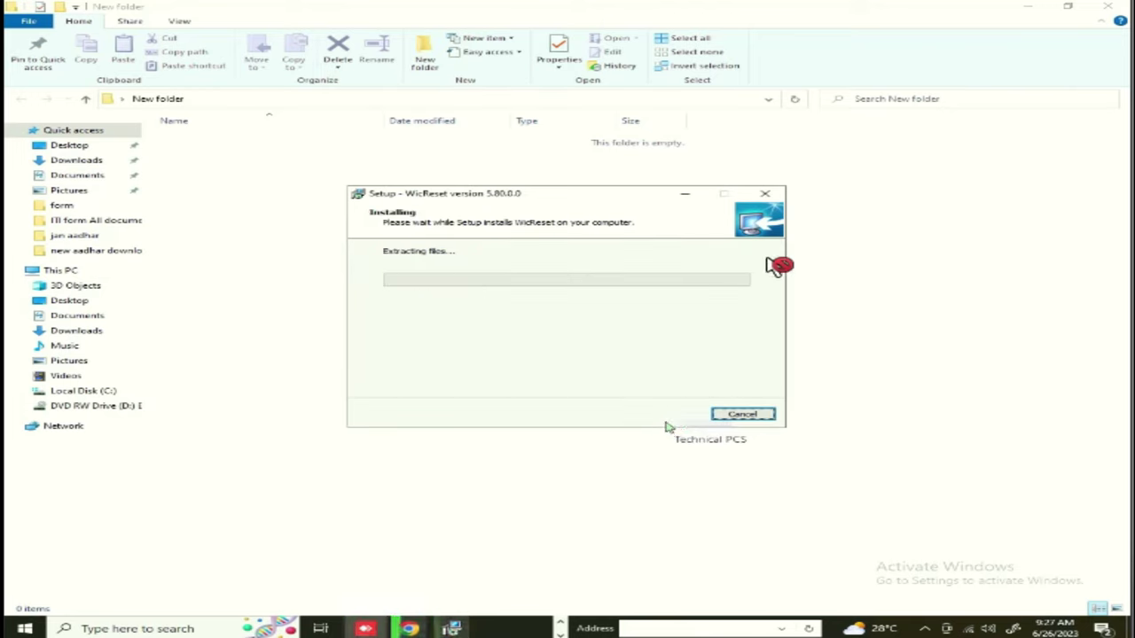
{"action": "left_click", "coordinate": [669, 420]}
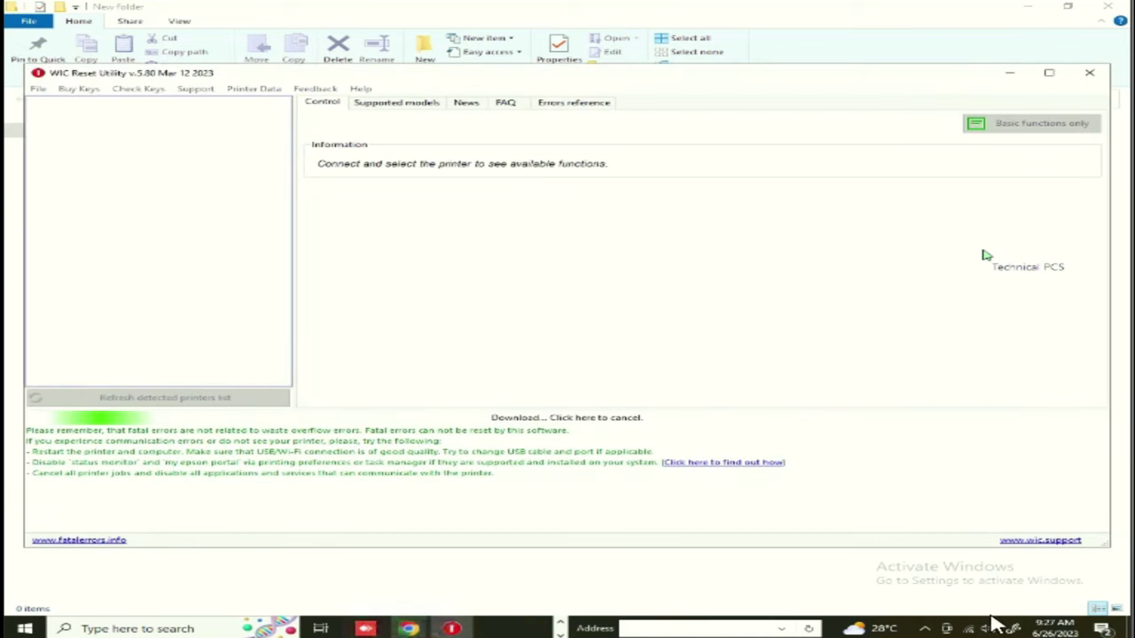
Turn off virus protection in the Virus & threat protection settings of Windows Security, and minimise its window
{"action": "left_click", "coordinate": [924, 627]}
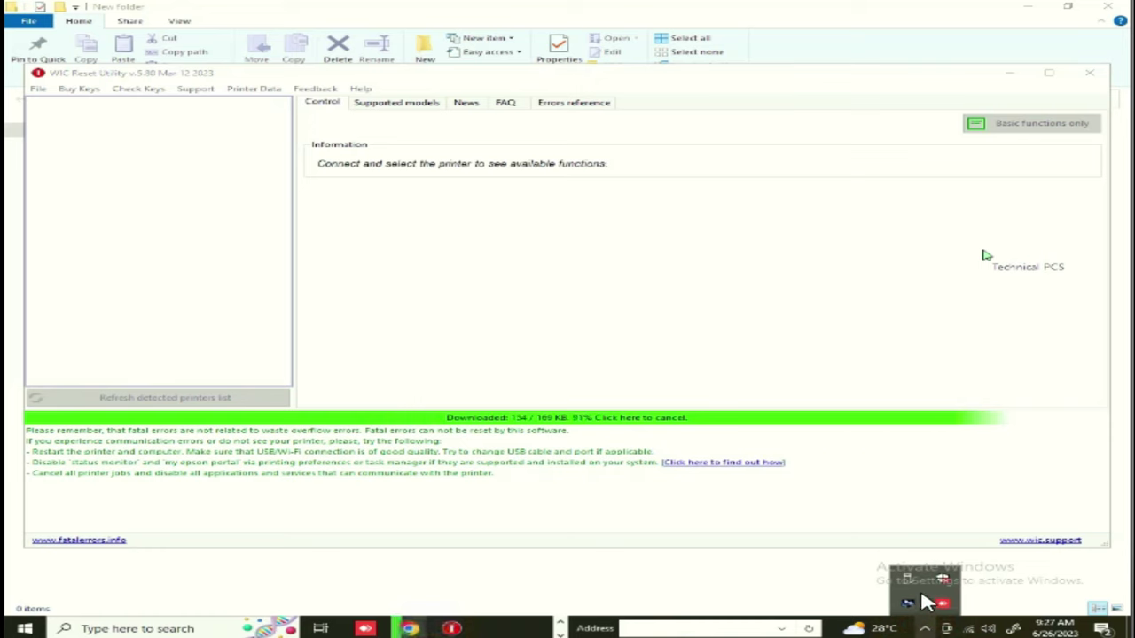
{"action": "left_click", "coordinate": [940, 578]}
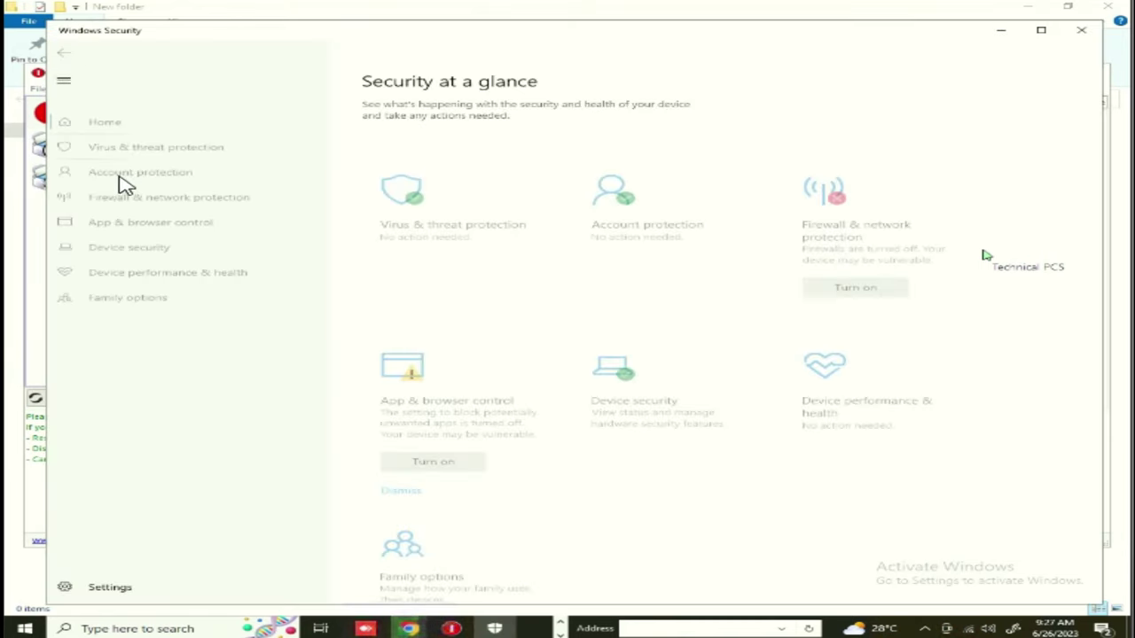
{"action": "left_click", "coordinate": [158, 142]}
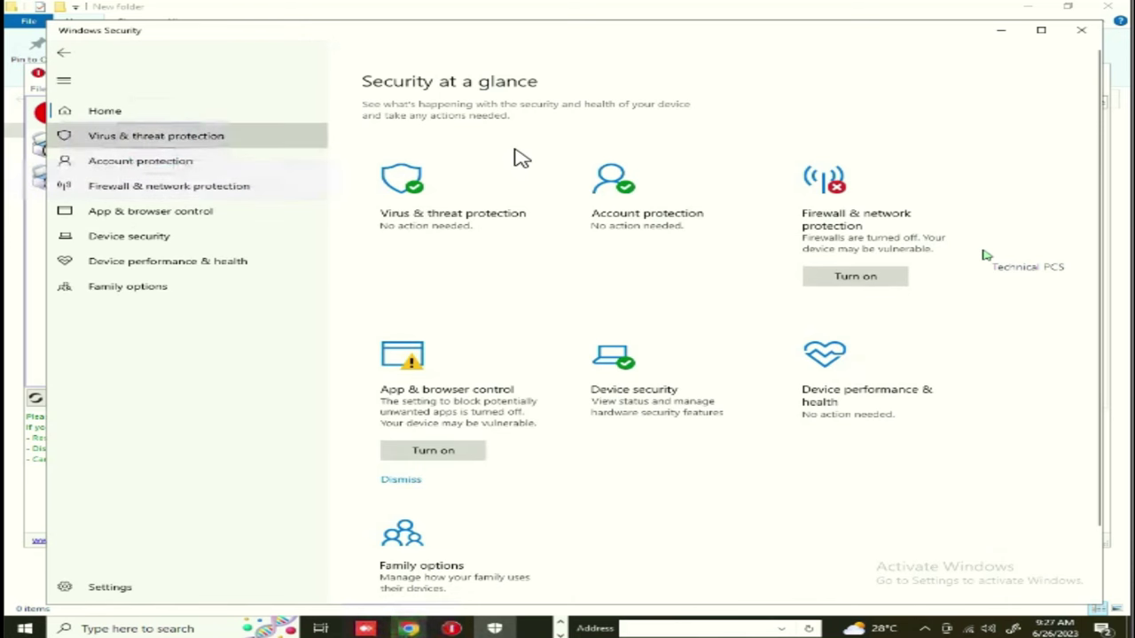
{"action": "left_click", "coordinate": [437, 396]}
{"action": "left_click", "coordinate": [382, 218]}
{"action": "left_click", "coordinate": [1003, 30]}
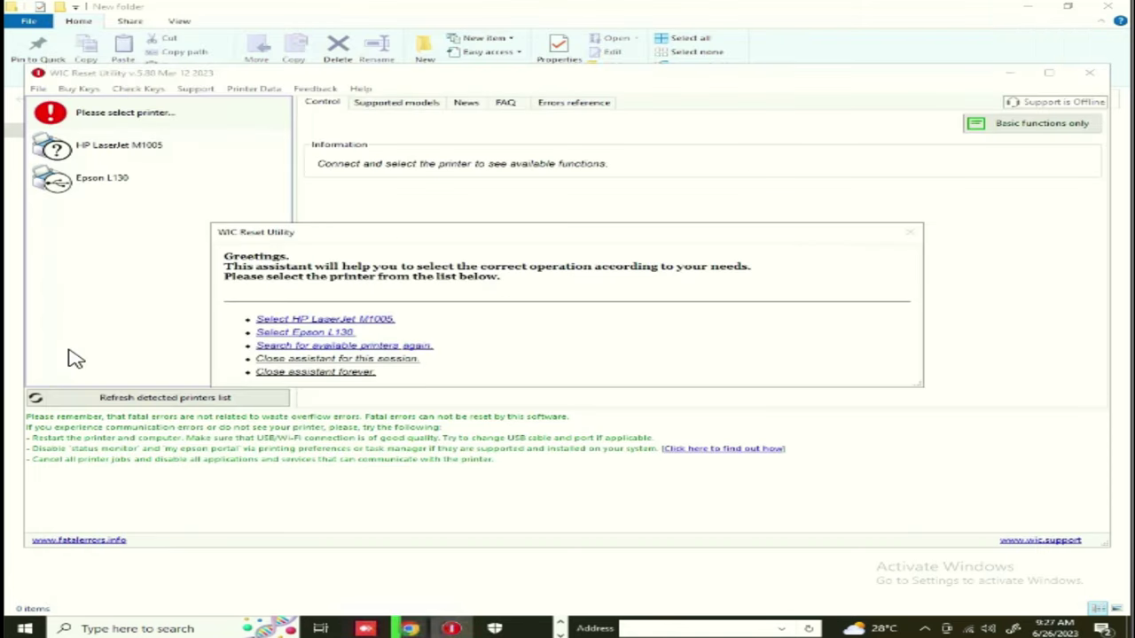
Choose the Epson L130 as the printer in the WIC Reset Utility assistant
{"action": "left_click", "coordinate": [298, 332]}
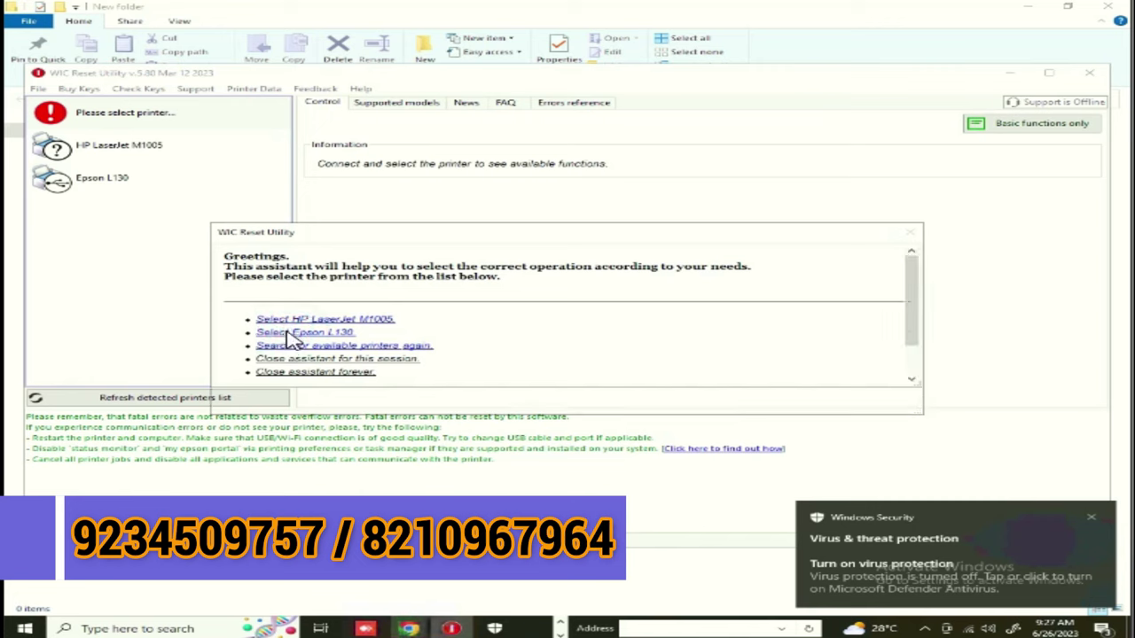
{"action": "left_click", "coordinate": [278, 350]}
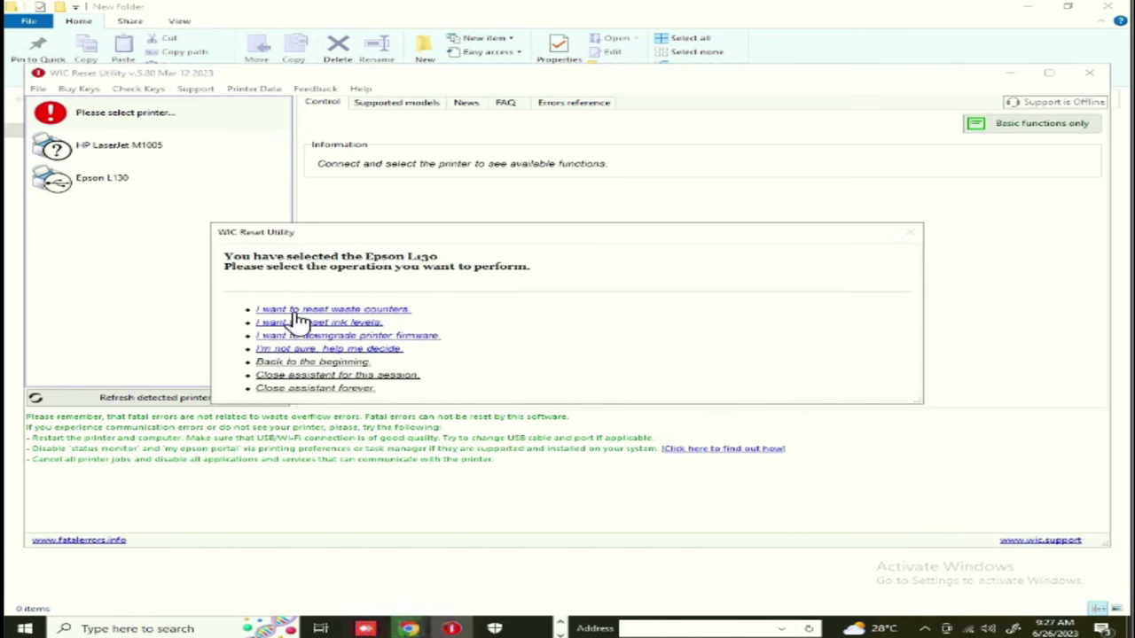
Reset the Epson L130's waste counters using the one-time trial reset key, accept the trial key's terms, and close the completion notice
{"action": "left_click", "coordinate": [352, 311]}
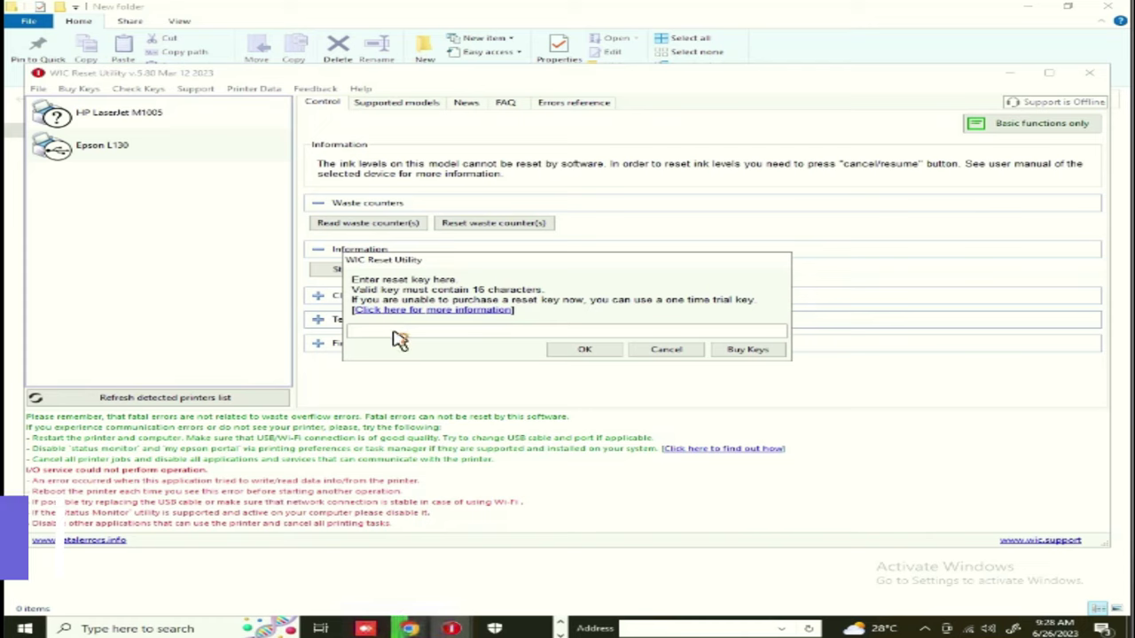
{"action": "type", "text": "t"}
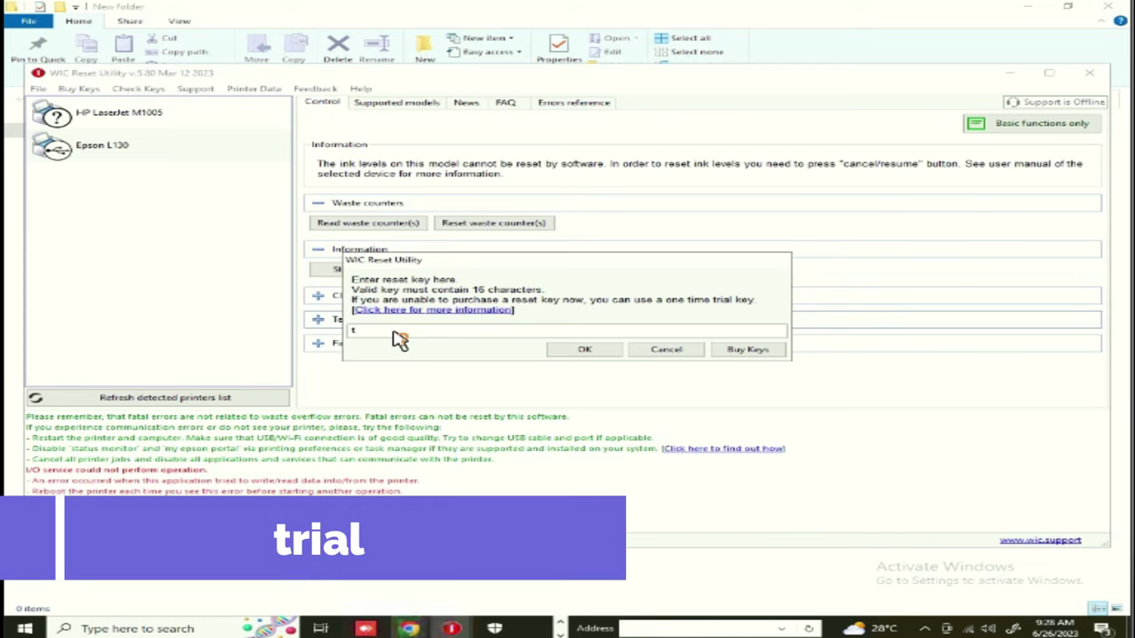
{"action": "type", "text": "rail"}
{"action": "key", "text": "Return"}
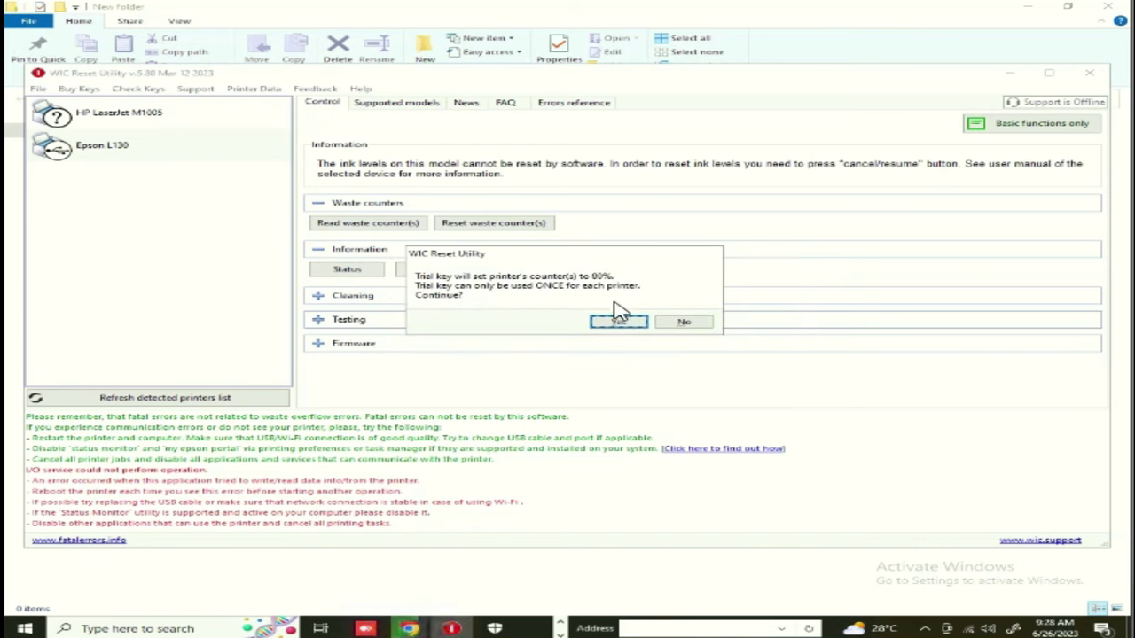
{"action": "left_click", "coordinate": [618, 323]}
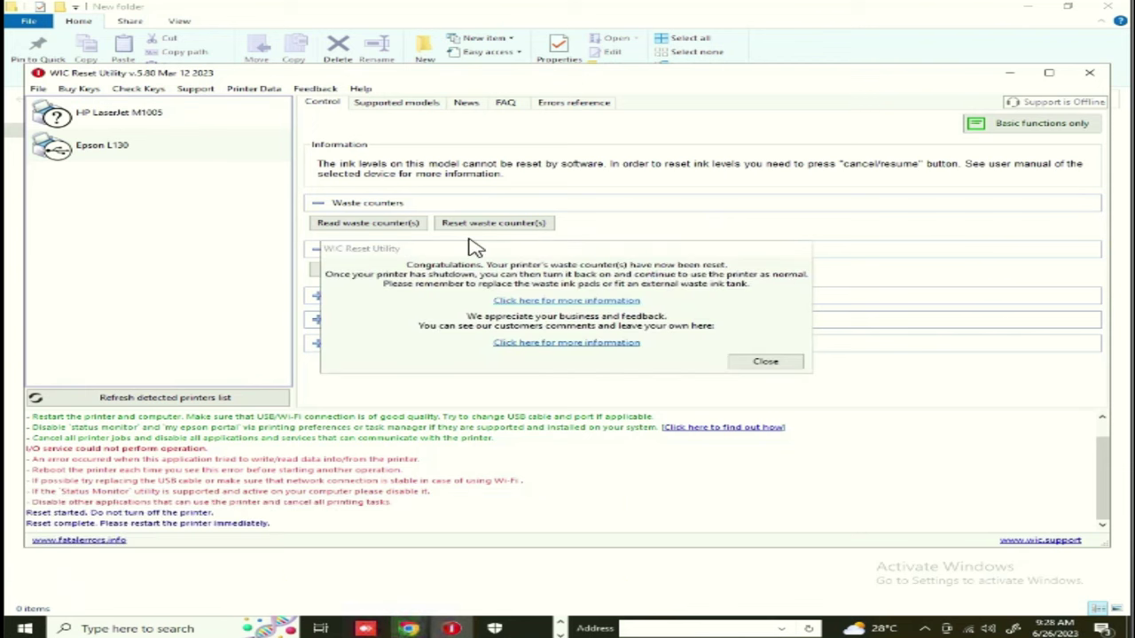
{"action": "left_click", "coordinate": [770, 365]}
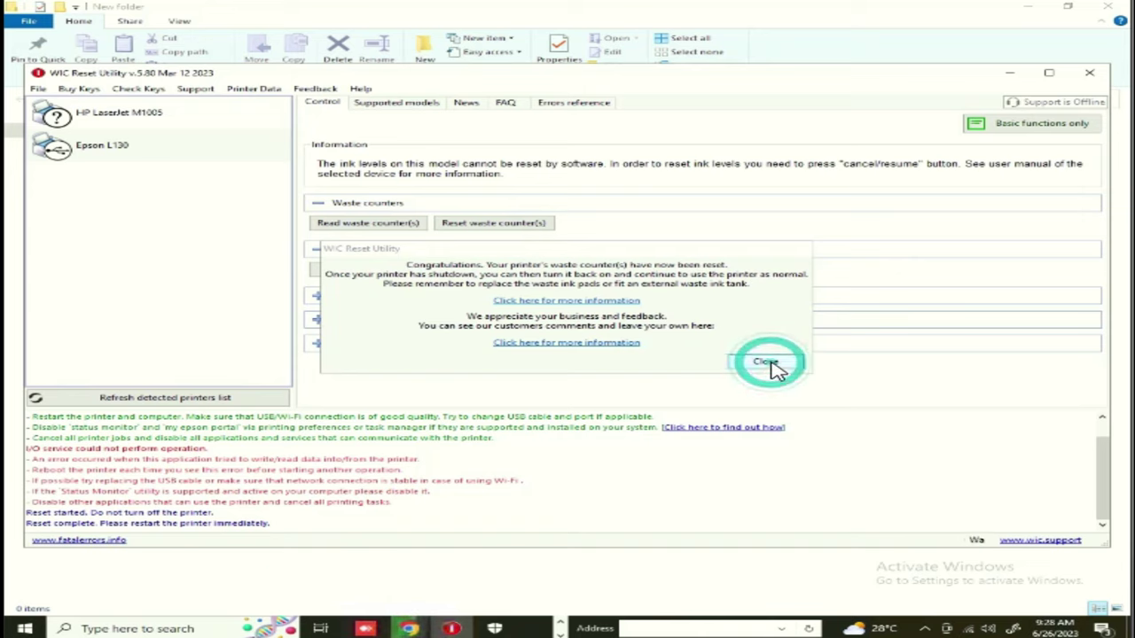
Minimise the WIC Reset Utility and open Devices and Printers under Hardware and Sound in Control Panel
{"action": "left_click", "coordinate": [1008, 75]}
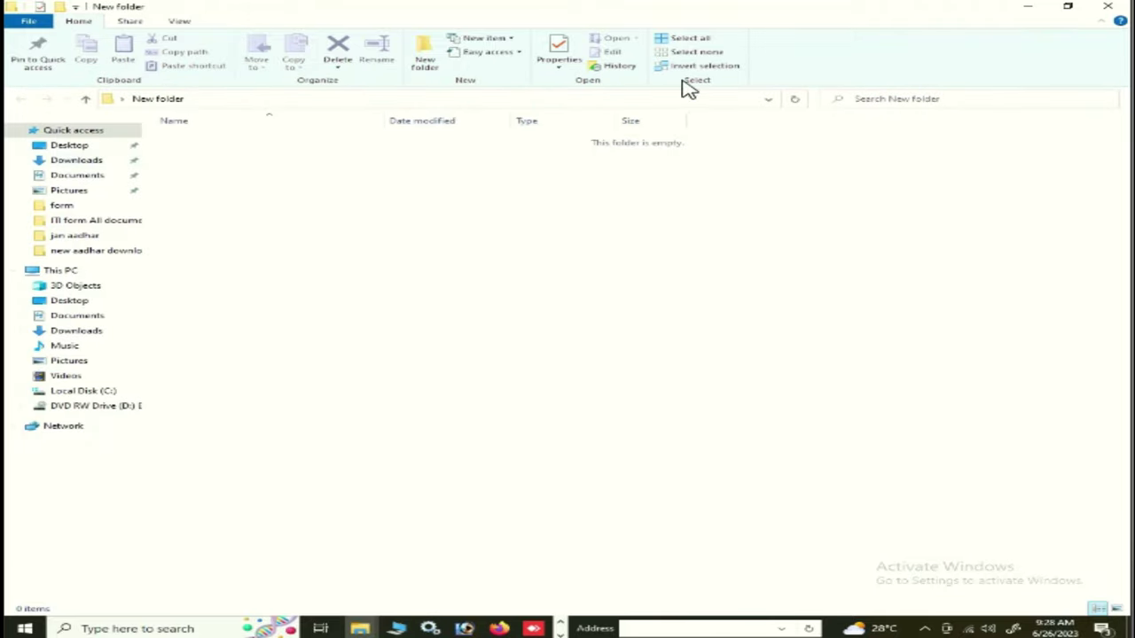
{"action": "left_click", "coordinate": [107, 624]}
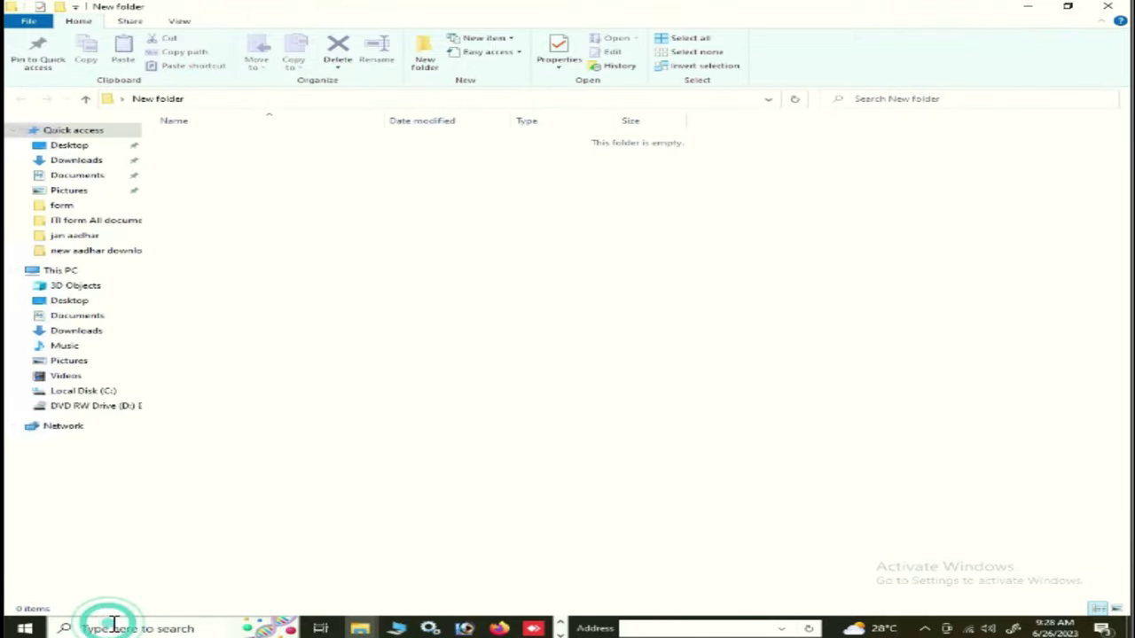
{"action": "type", "text": "contr"}
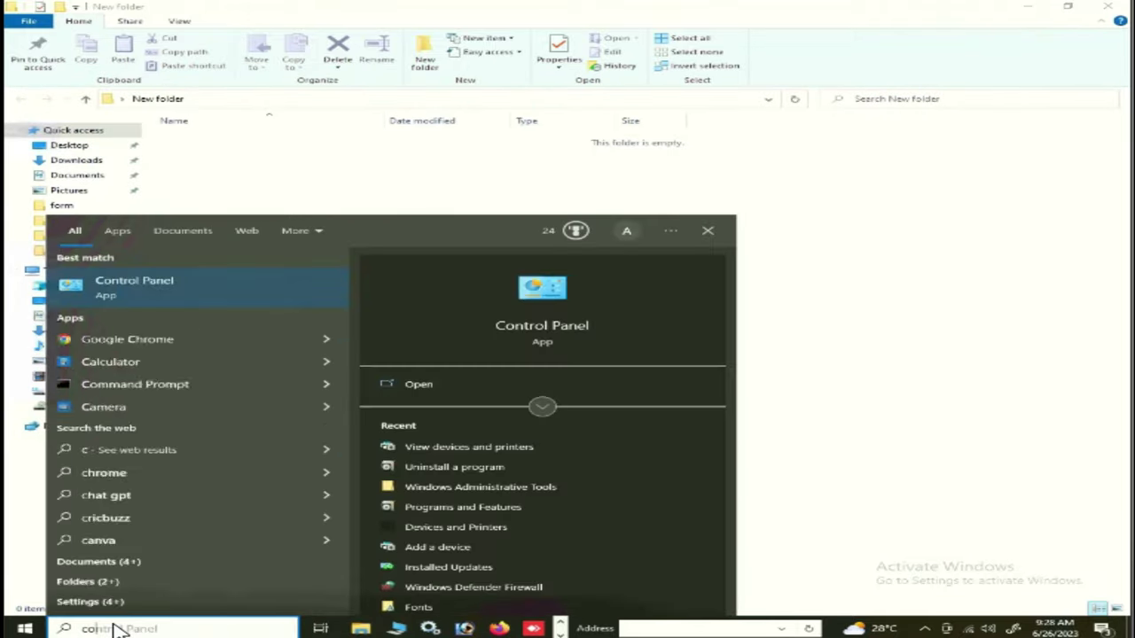
{"action": "left_click", "coordinate": [142, 288]}
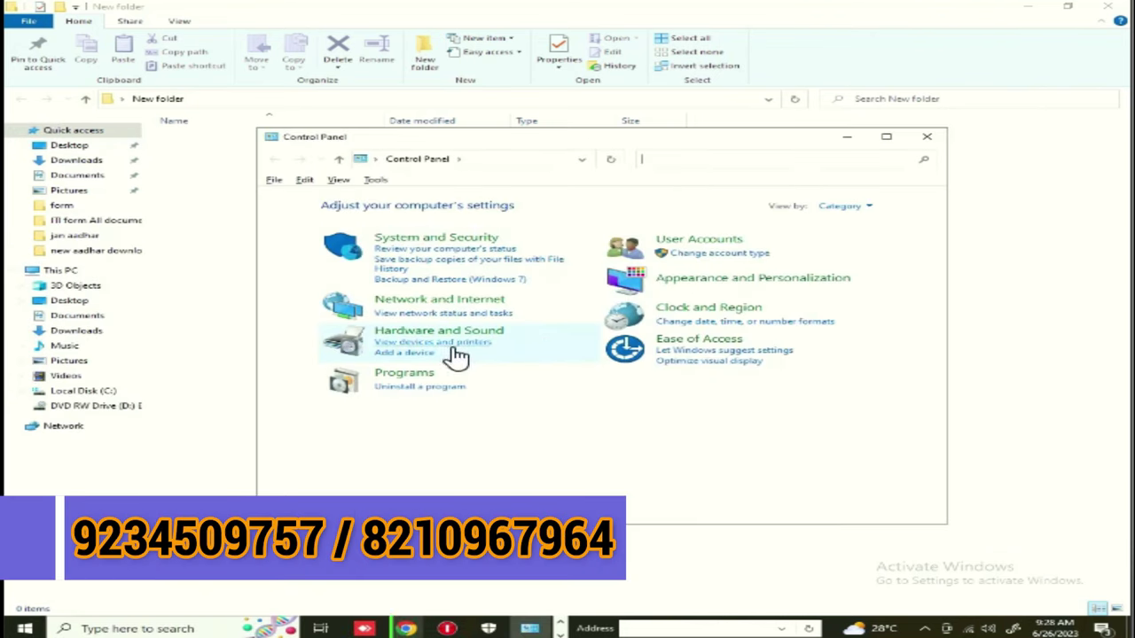
{"action": "left_click", "coordinate": [454, 352]}
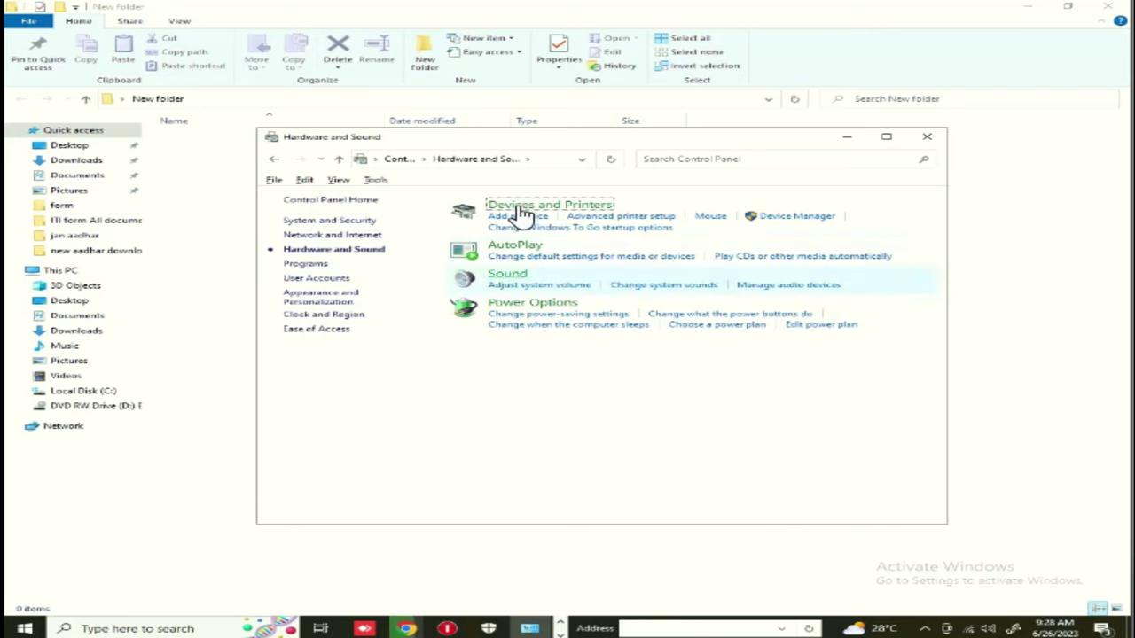
{"action": "left_click", "coordinate": [523, 210]}
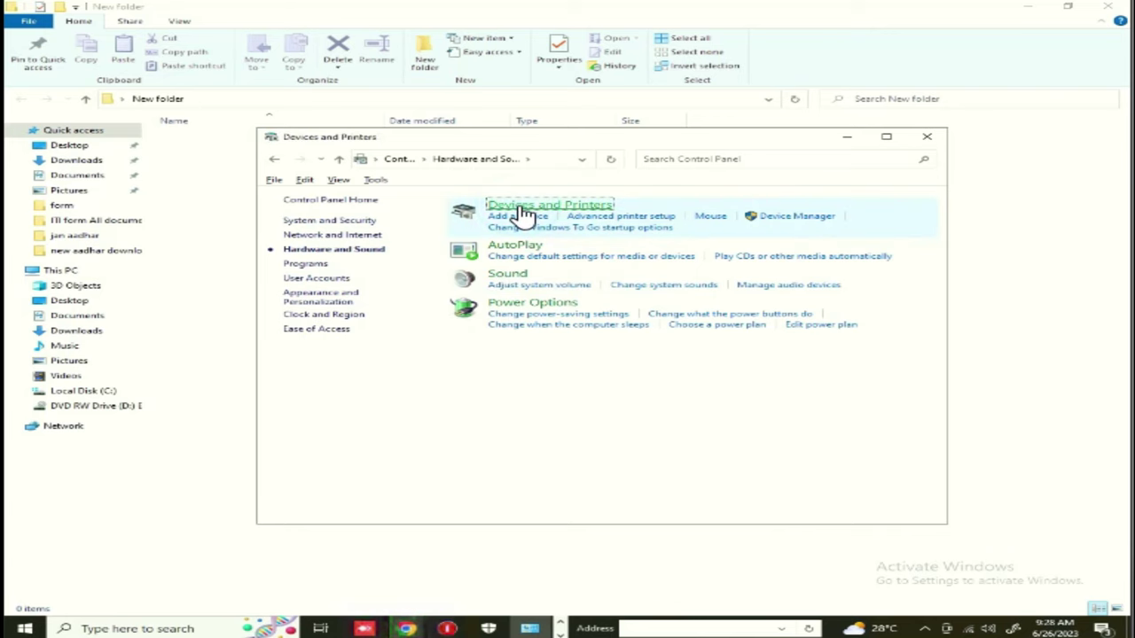
Open the EPSON L130 Series printing preferences and launch EPSON Status Monitor 3 from its maintenance tools
{"action": "left_click", "coordinate": [315, 379]}
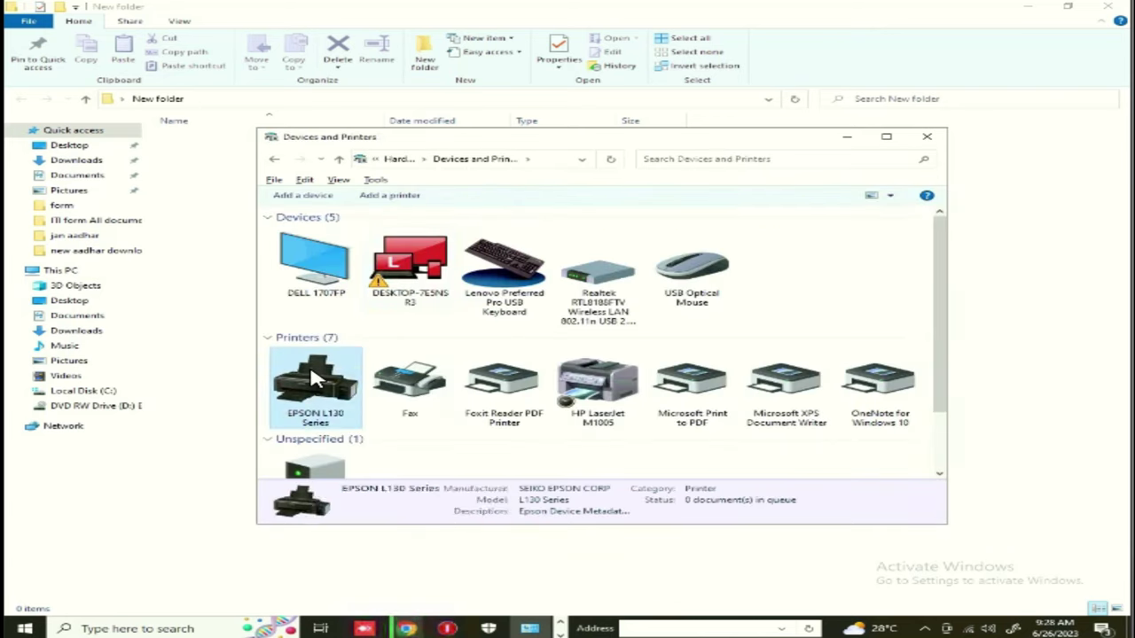
{"action": "right_click", "coordinate": [315, 380]}
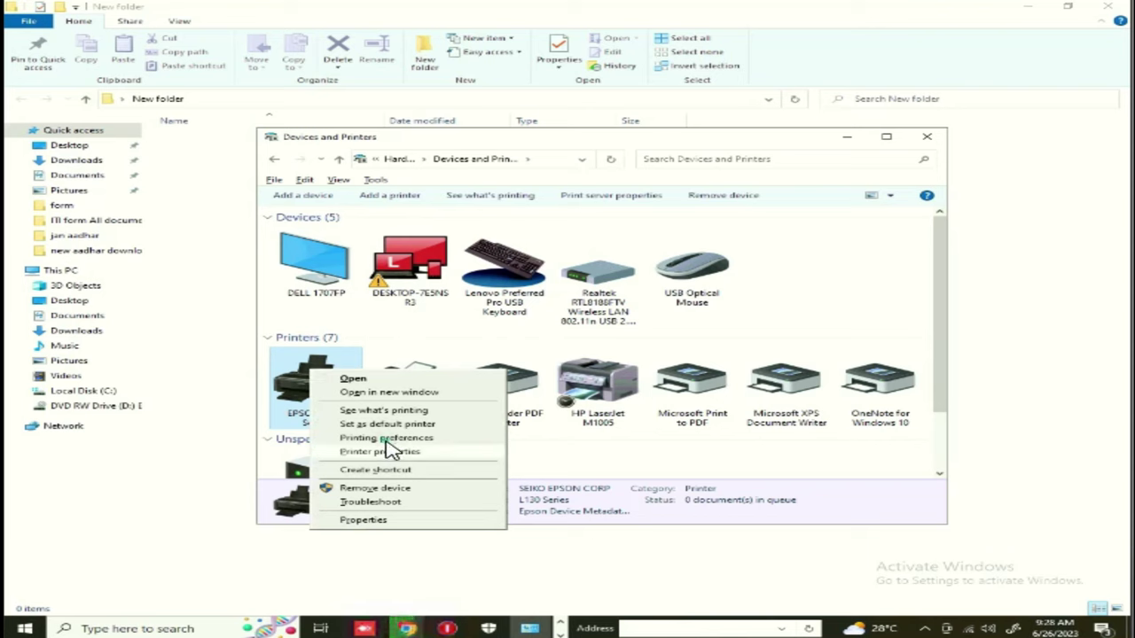
{"action": "left_click", "coordinate": [447, 438]}
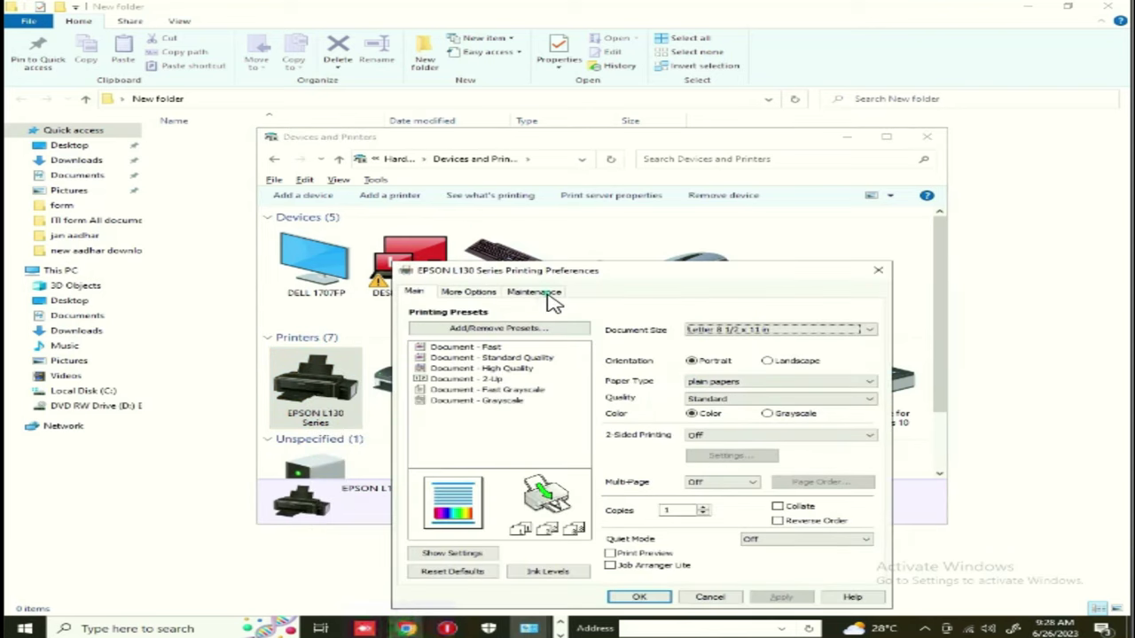
{"action": "left_click", "coordinate": [534, 292]}
{"action": "left_click", "coordinate": [671, 324]}
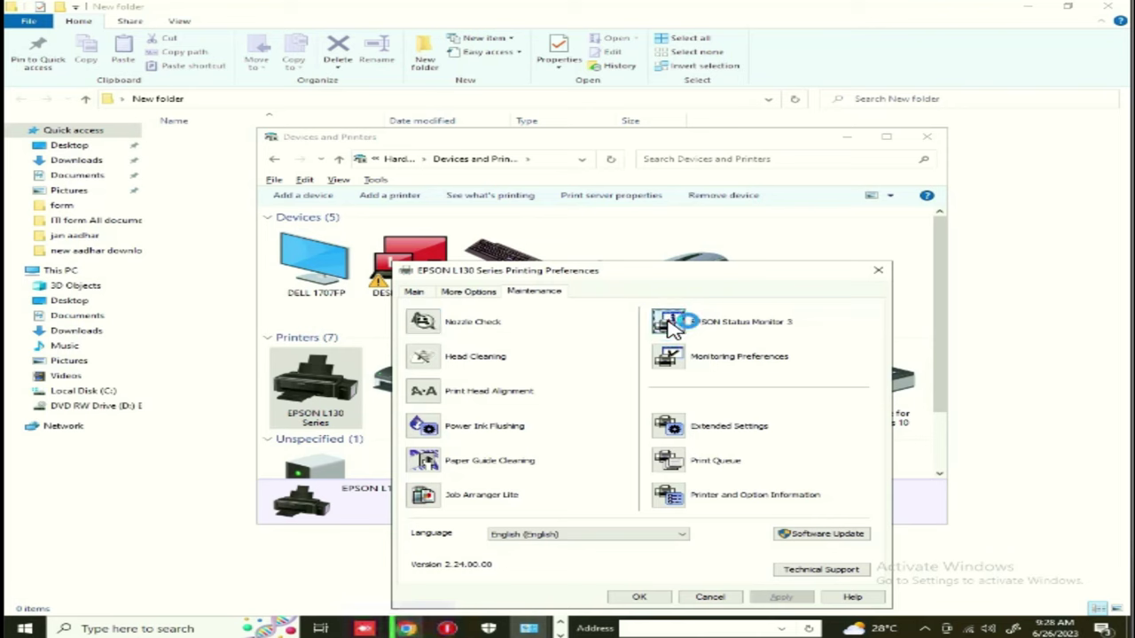